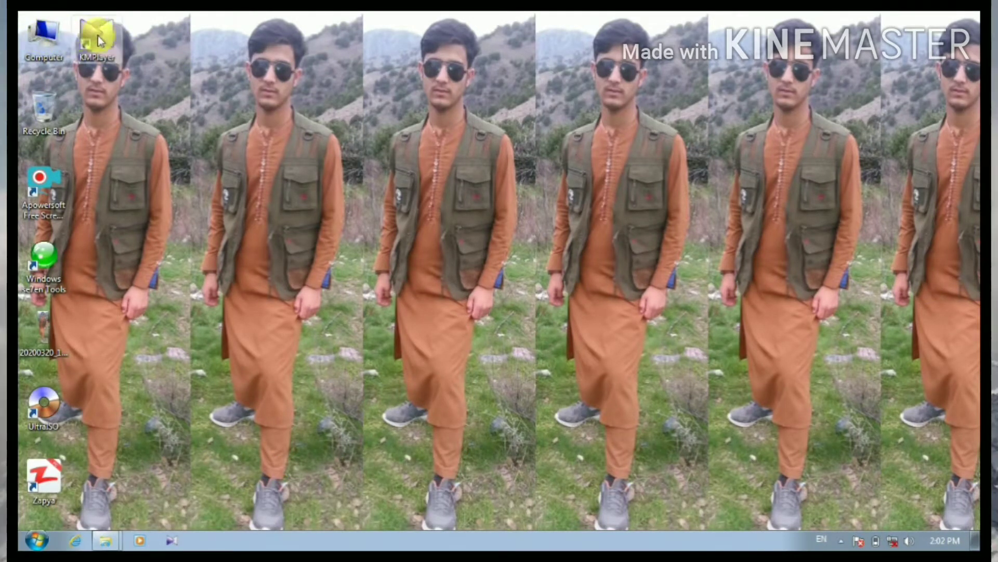
right_click(375, 63)
left_click(410, 120)
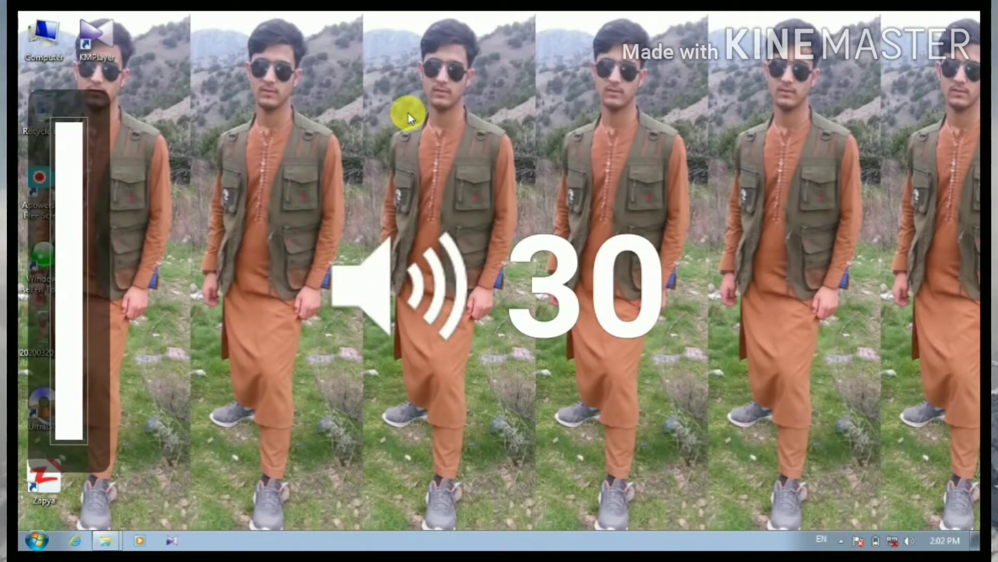
right_click(414, 136)
right_click(453, 195)
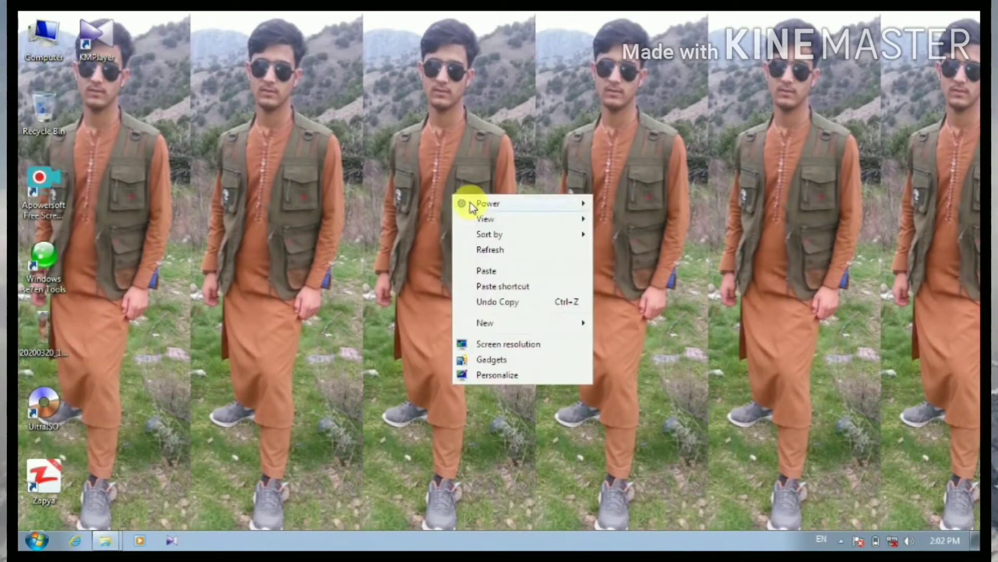
left_click(501, 249)
right_click(505, 249)
left_click(547, 304)
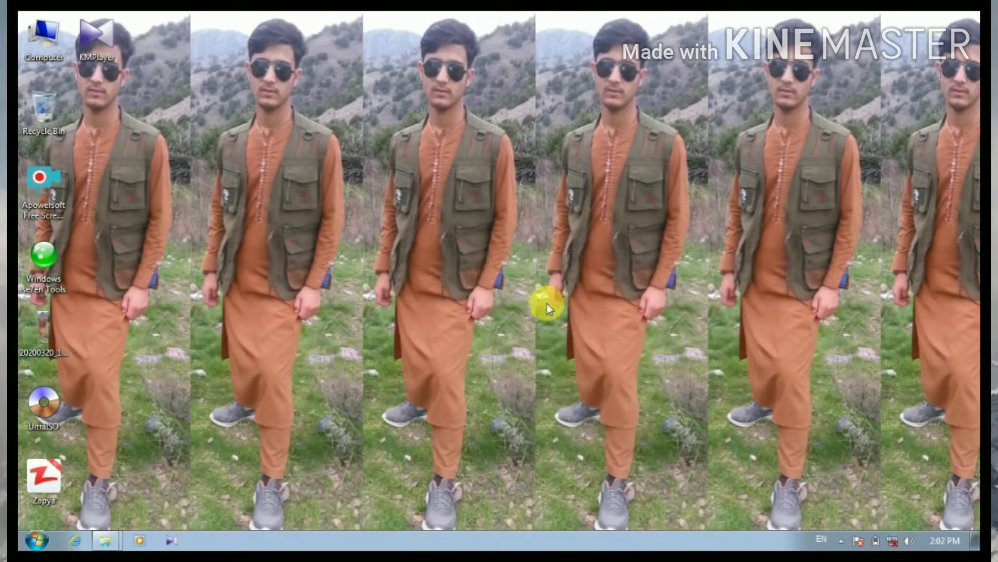
- View the drives available in the Computer window, and close it
double_click(42, 43)
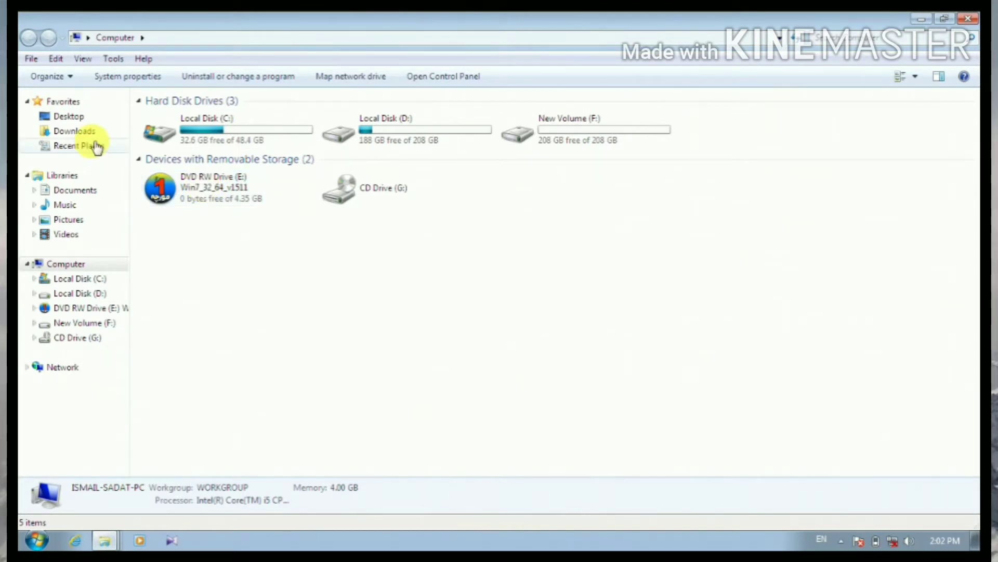
left_click(968, 19)
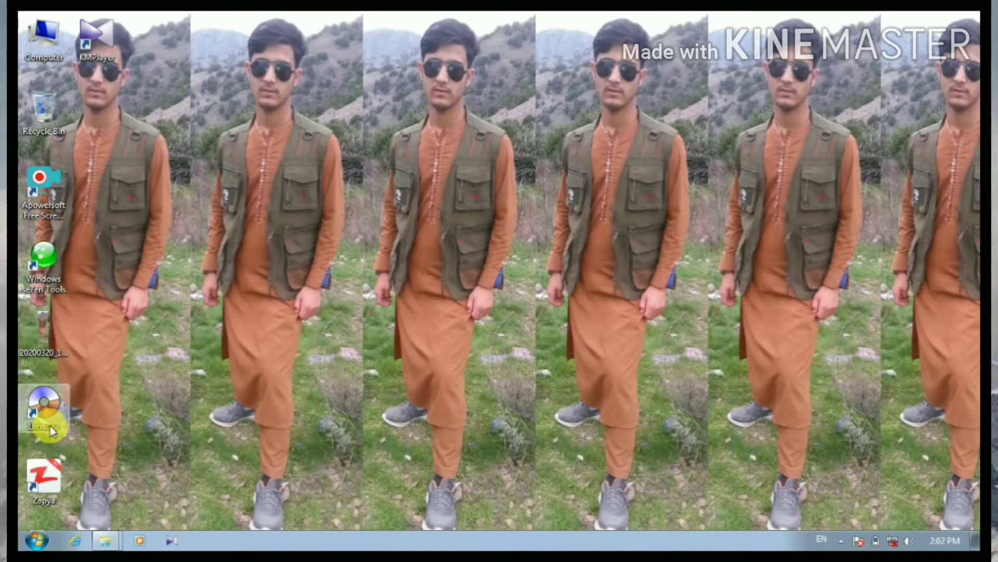
- Move the UltraISO shortcut to an open area of the desktop and launch UltraISO
left_click_drag(50, 426, 565, 260)
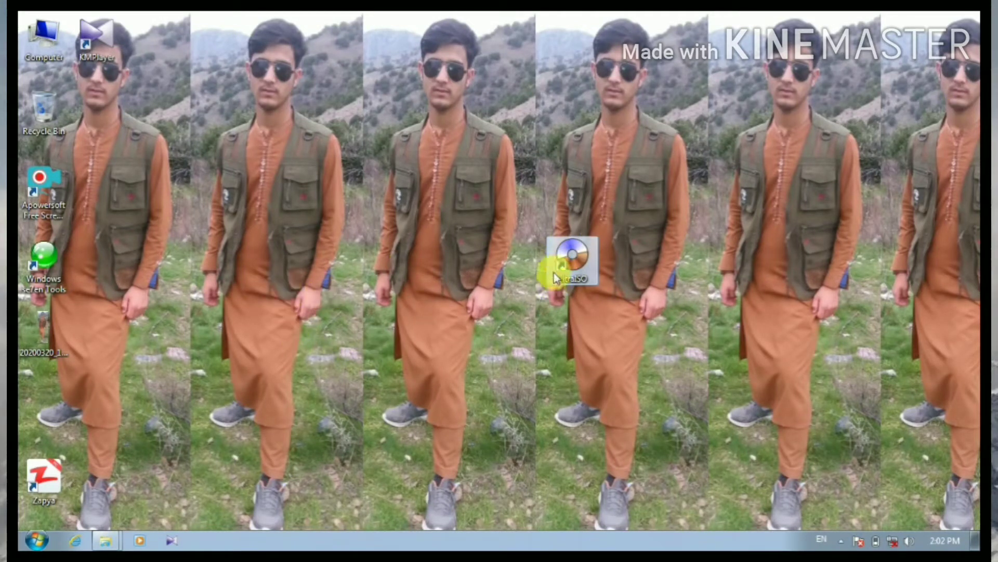
left_click_drag(570, 260, 356, 189)
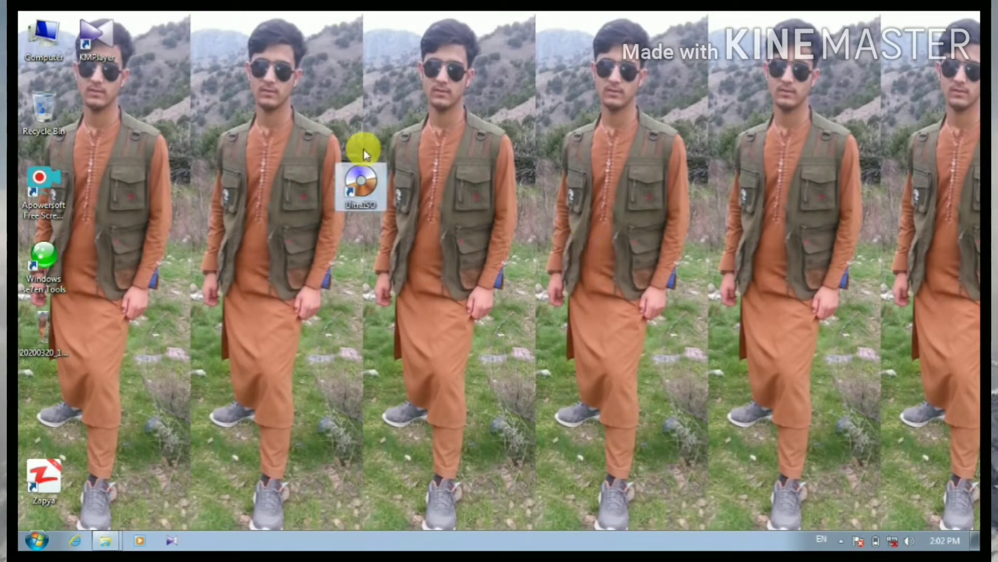
double_click(356, 189)
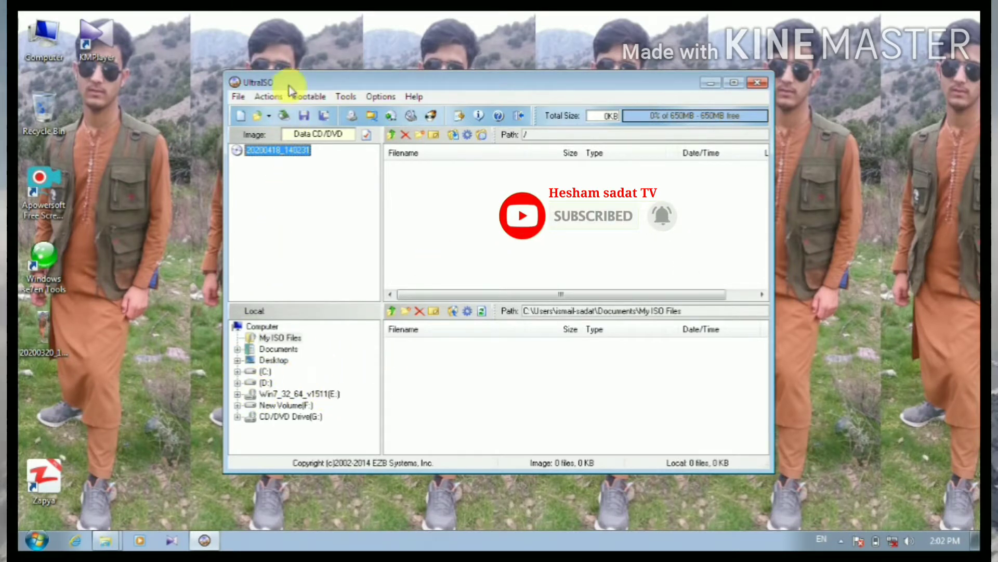
left_click_drag(290, 82, 321, 24)
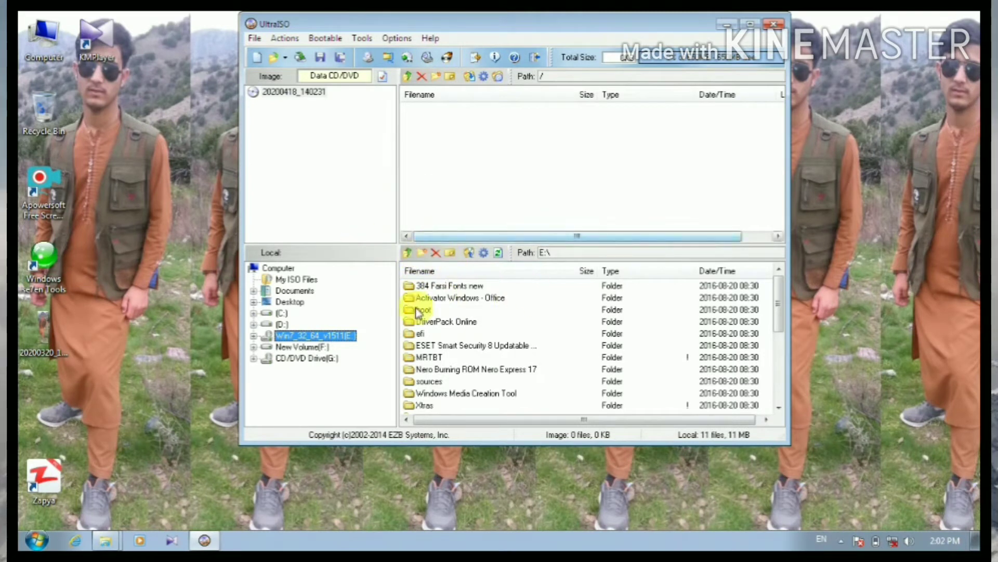
- Set up a CD/DVD image of drive E: with the output file Win7_32_64_v1511.iso saved on the Desktop
left_click(363, 39)
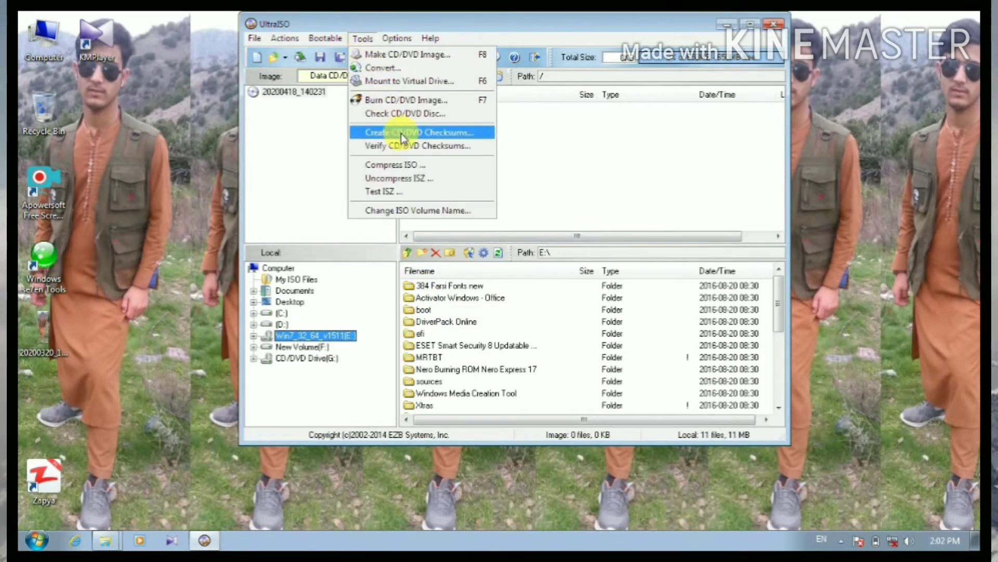
left_click(419, 52)
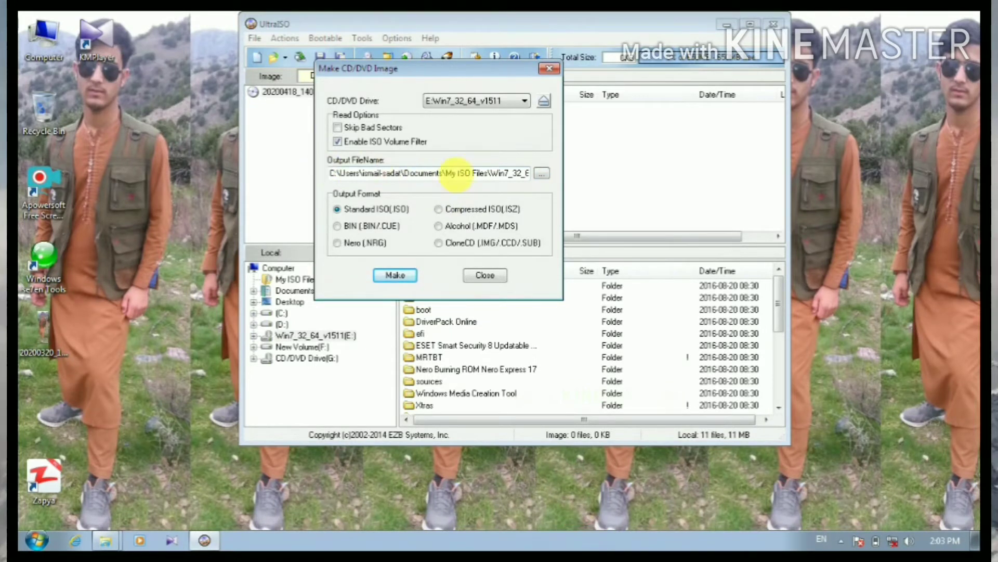
left_click(542, 173)
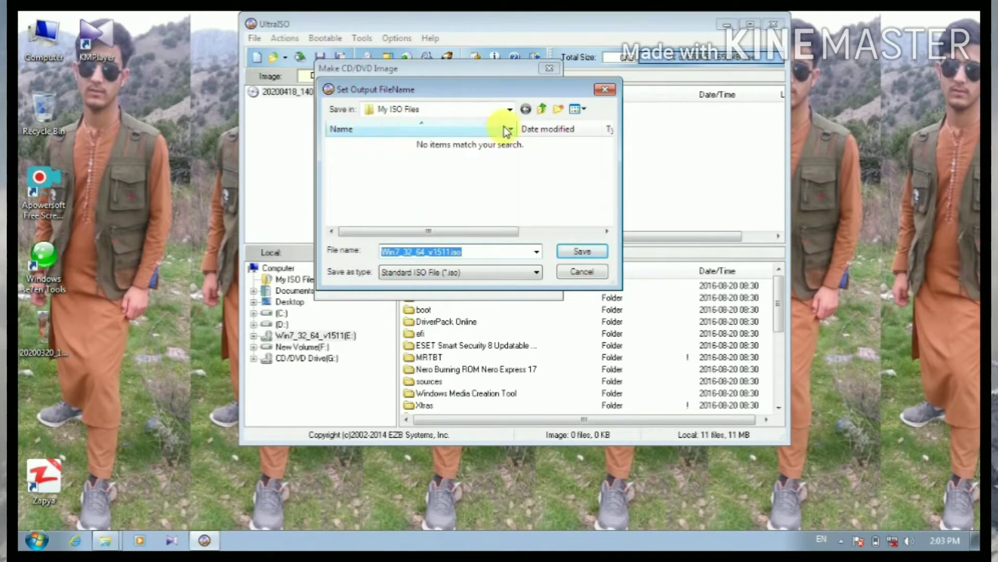
left_click(510, 109)
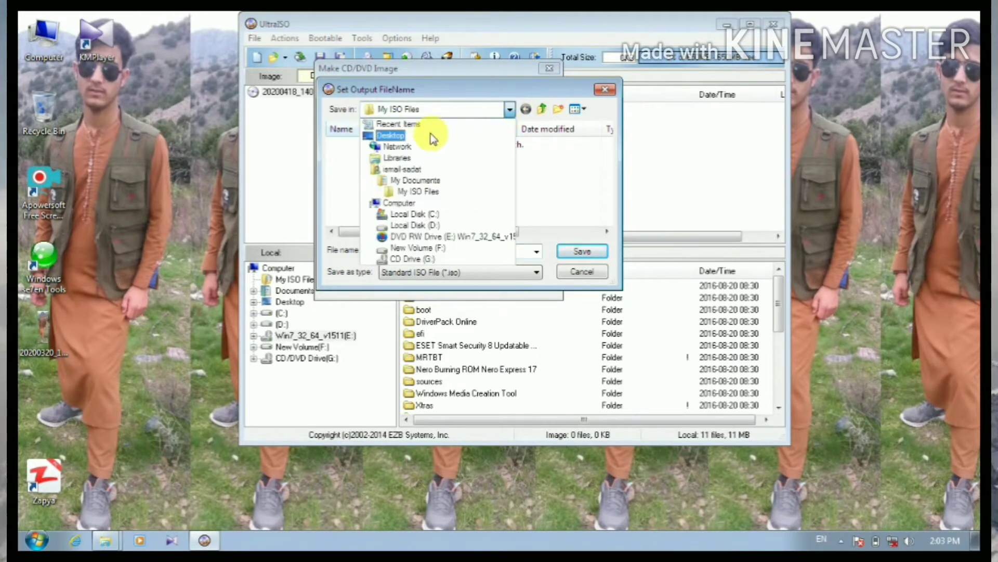
left_click(416, 134)
left_click(584, 253)
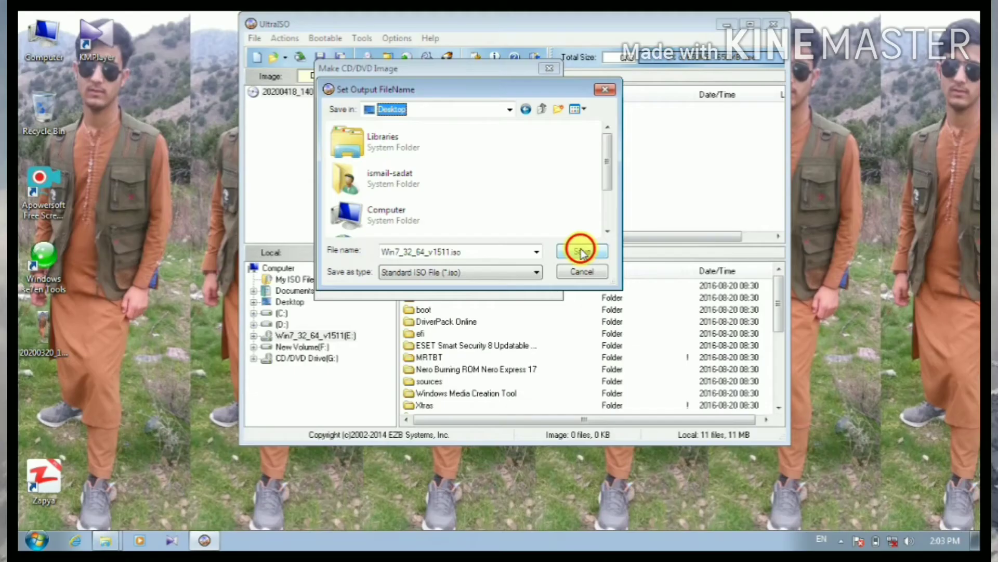
left_click(581, 252)
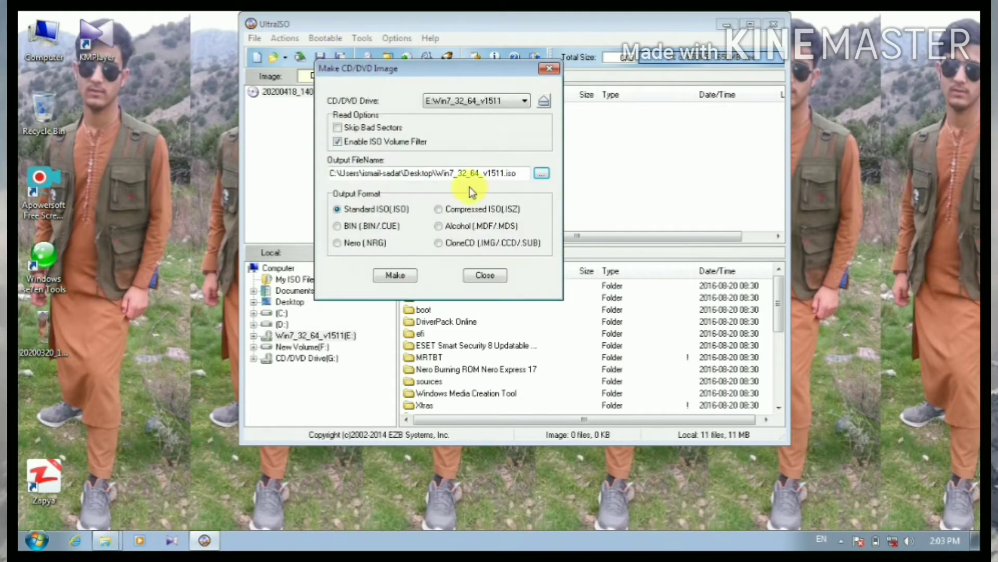
- Start making the Standard ISO image from drive E: and shift its new file icon on the desktop
left_click(484, 102)
left_click(483, 111)
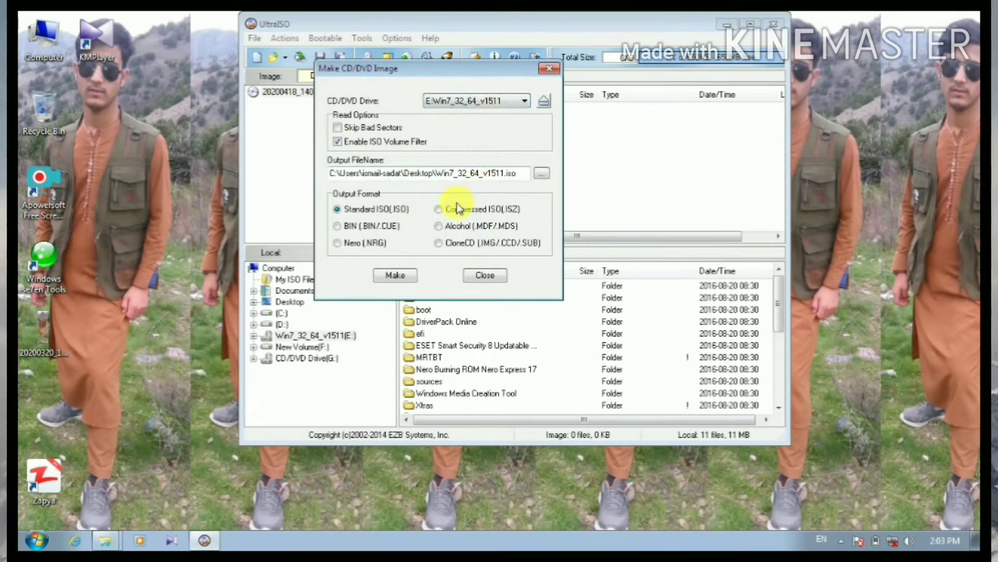
left_click(404, 276)
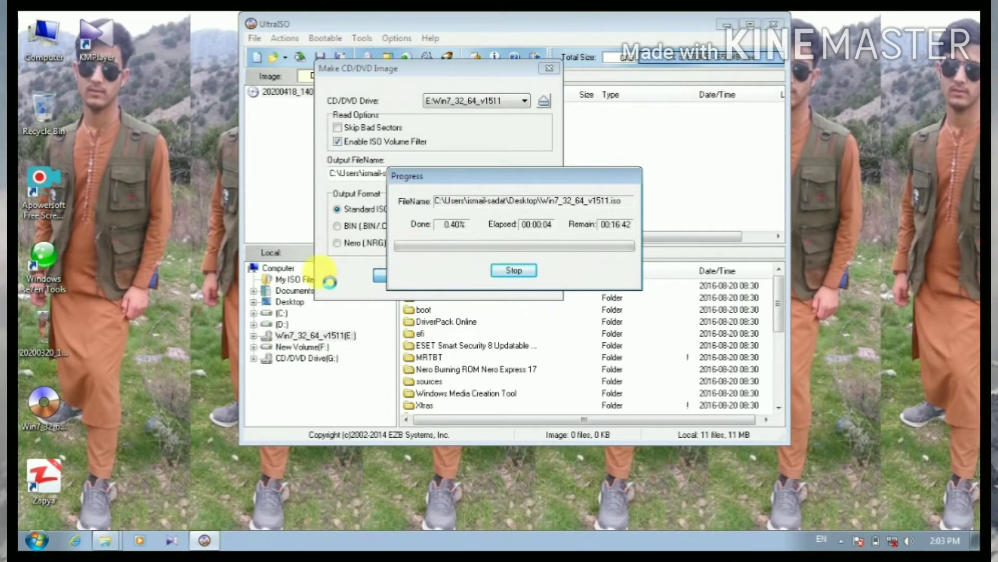
left_click_drag(35, 419, 140, 420)
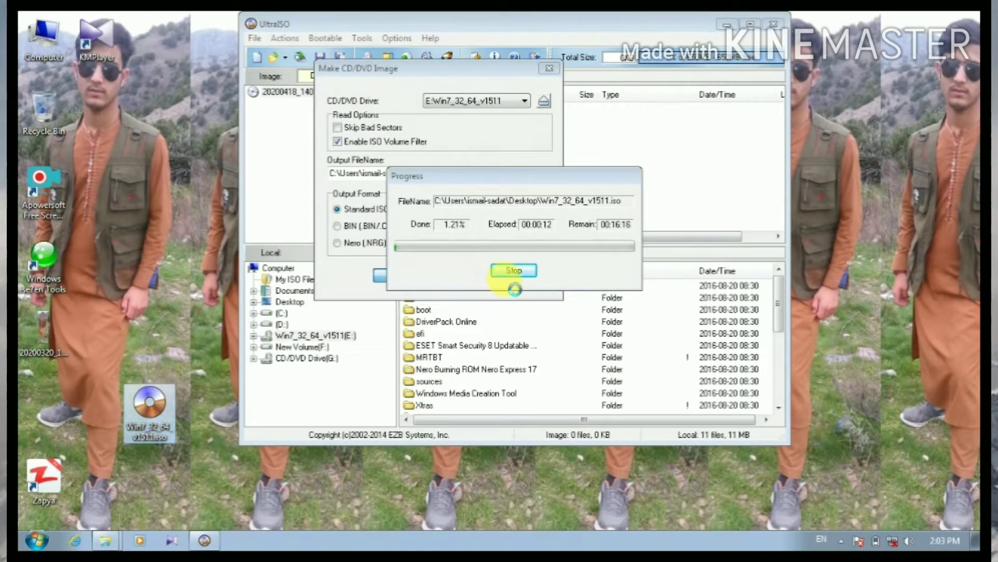
- Stop the image creation, delete the incomplete ISO file and leave the Make CD/DVD Image dialog
left_click(512, 271)
left_click(545, 324)
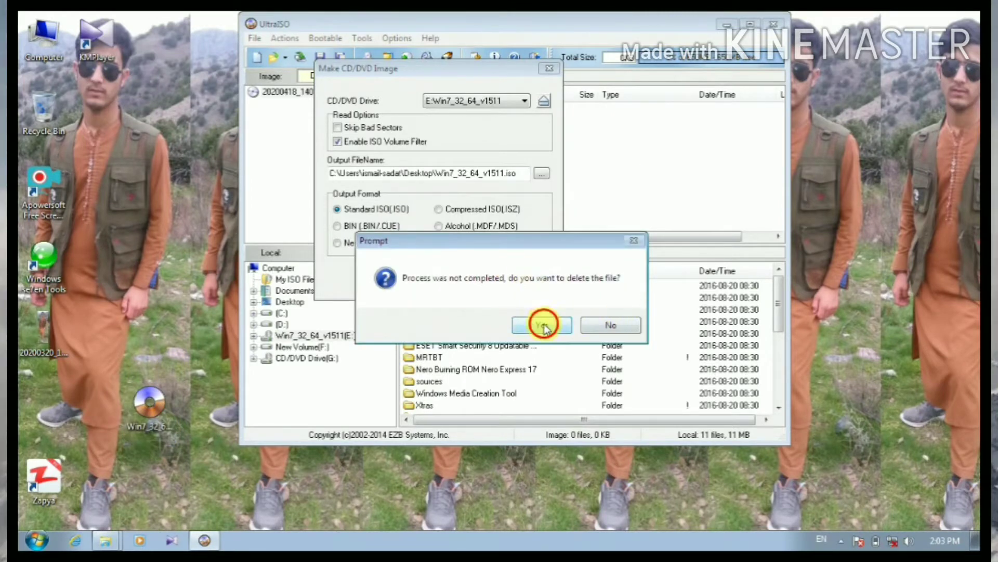
left_click(552, 70)
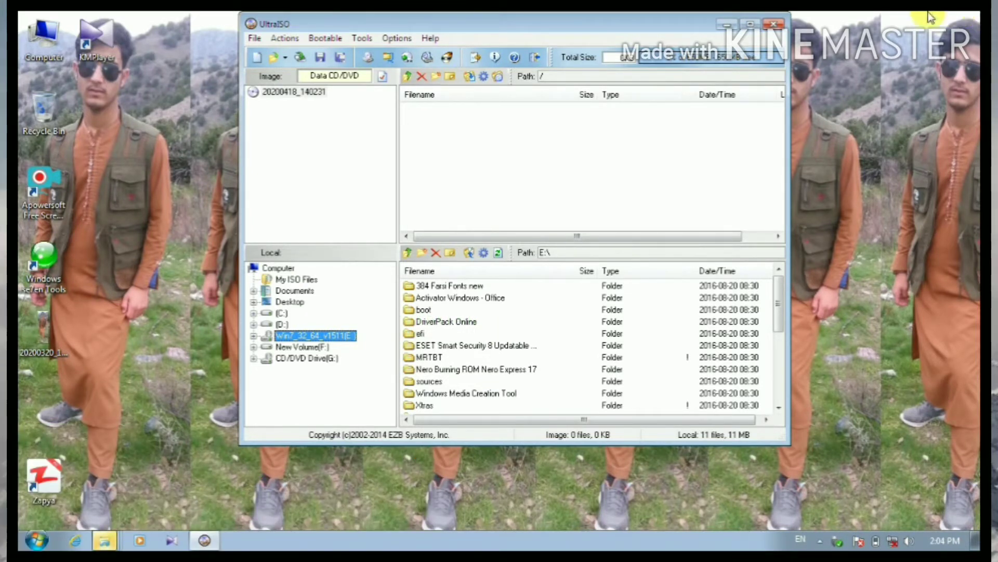
- Close UltraISO and dismiss the scan-and-fix prompt for the WIN7_32_64_ (H:) drive
left_click(774, 24)
right_click(814, 57)
left_click(846, 108)
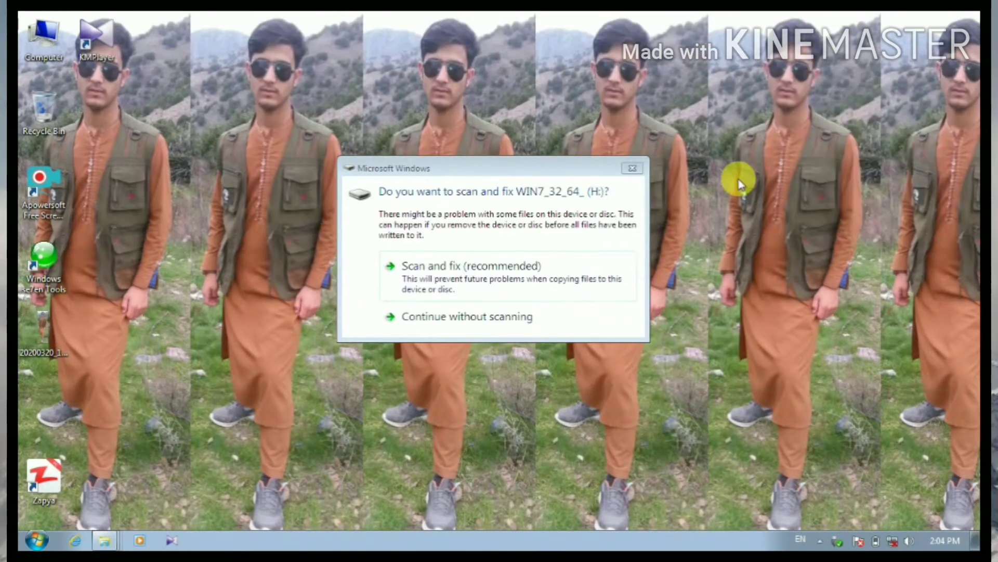
left_click(628, 168)
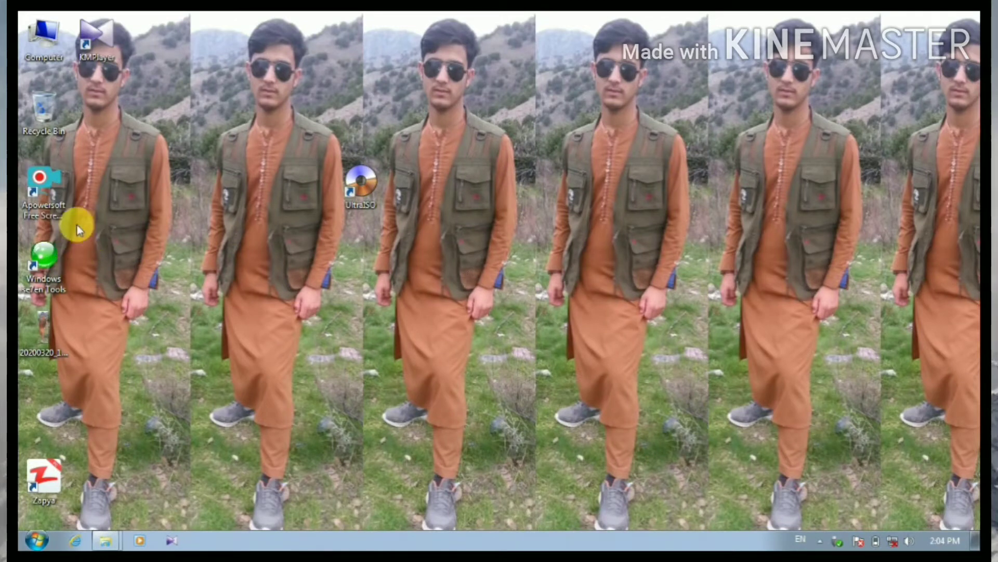
- Launch UltraISO again and list the contents of the WIN7_32_64_ (H:) flash drive
double_click(363, 194)
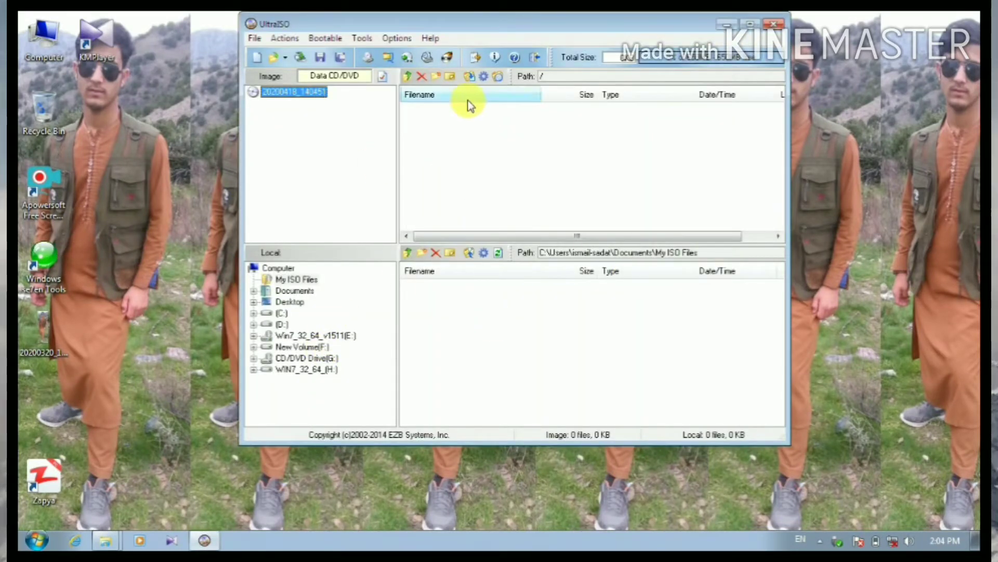
left_click_drag(457, 22, 457, 37)
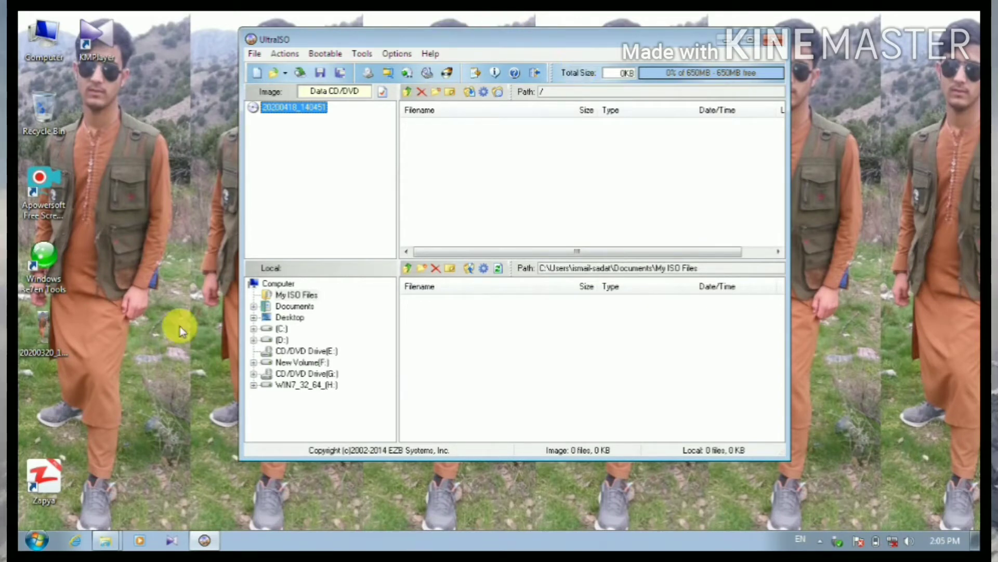
mouse_move(372, 45)
left_mouse_down()
mouse_move(250, 59)
mouse_move(377, 33)
left_mouse_up()
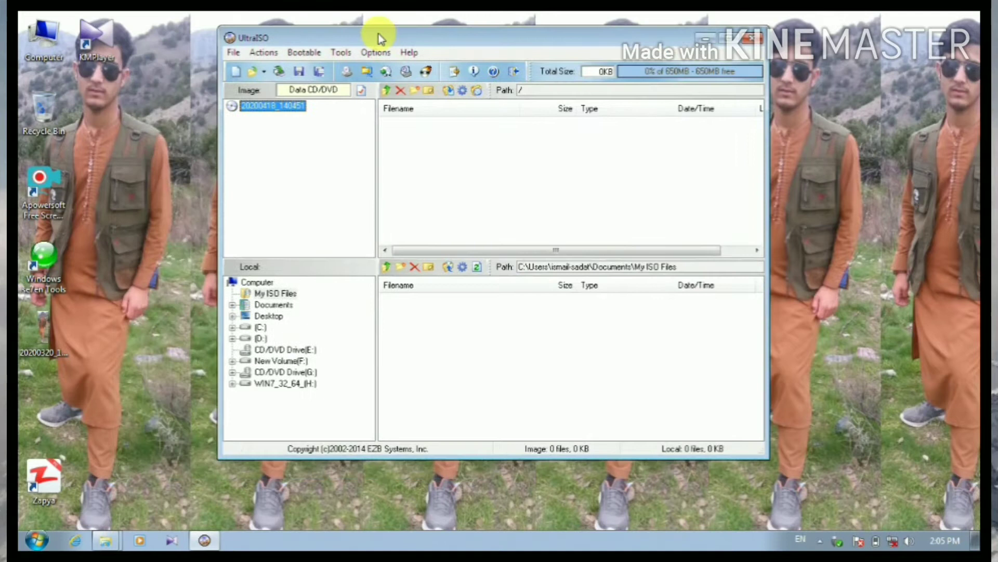
left_click(269, 385)
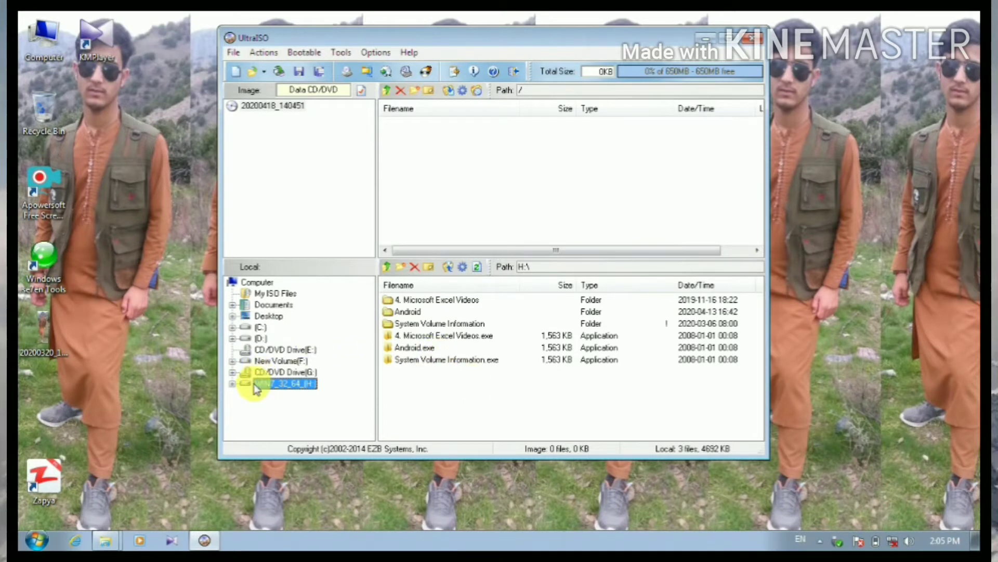
- Open the ISO file stored in the image folder on Local Disk (D:)
left_click(251, 74)
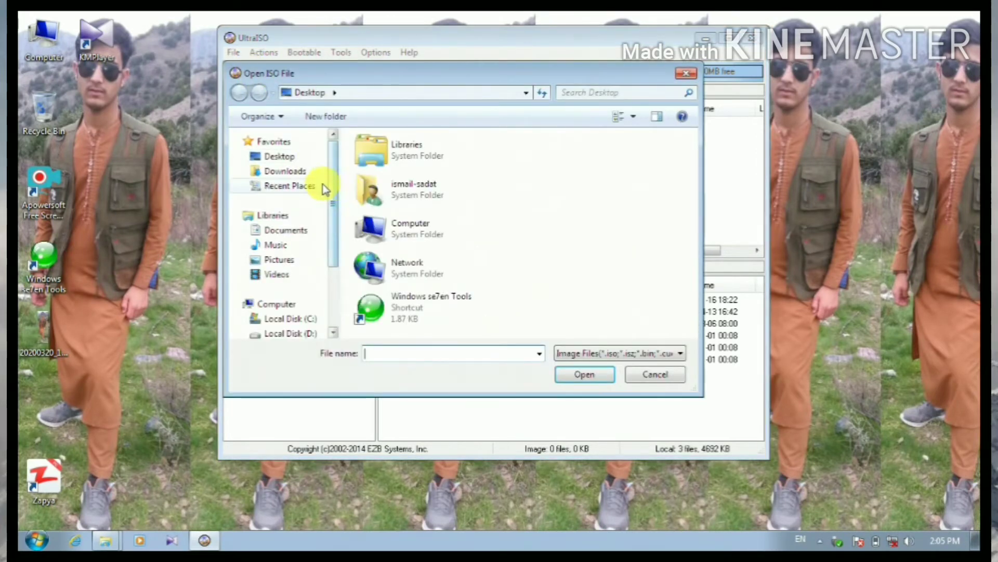
scroll(330, 178, "down", 2)
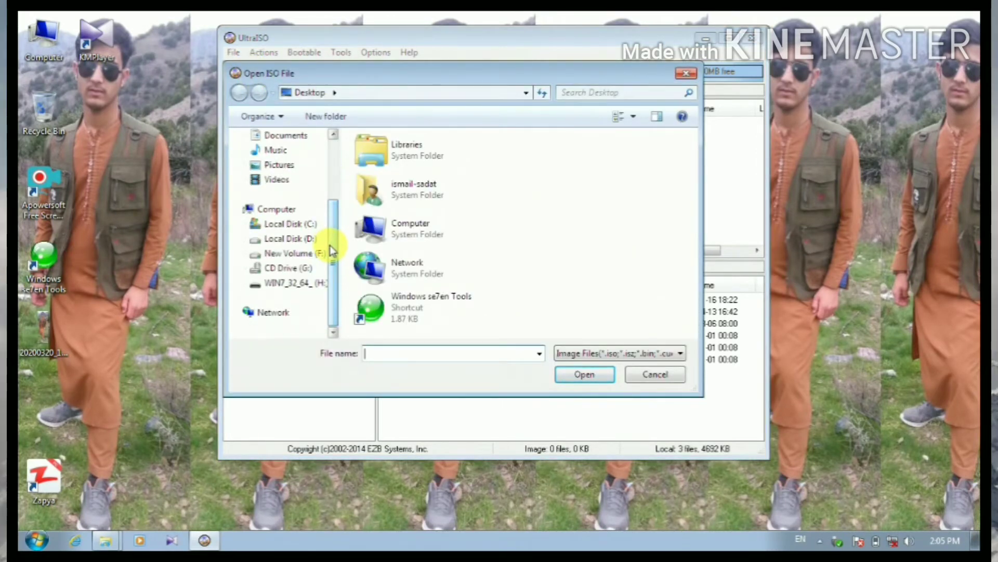
left_click(299, 240)
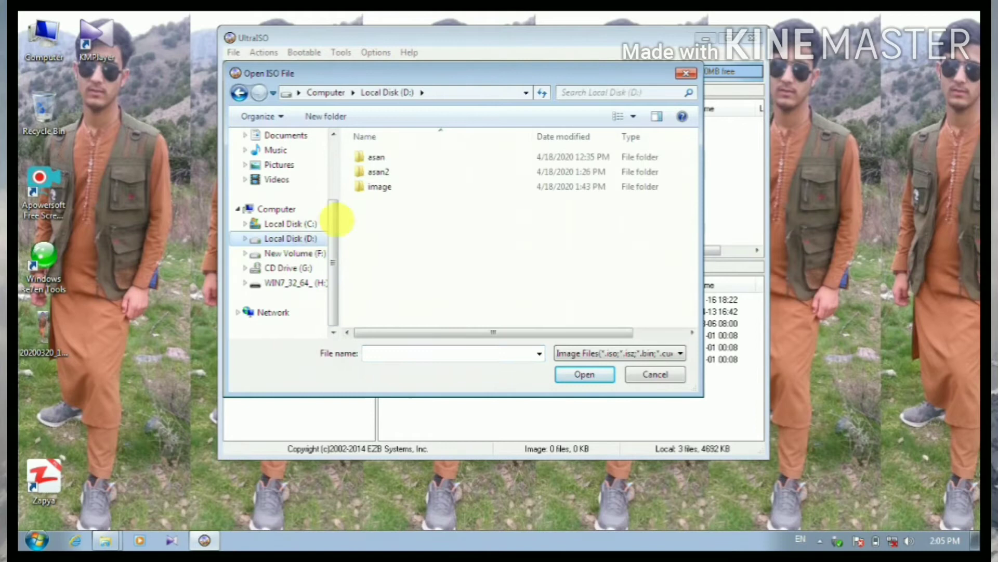
left_click(378, 190)
double_click(378, 191)
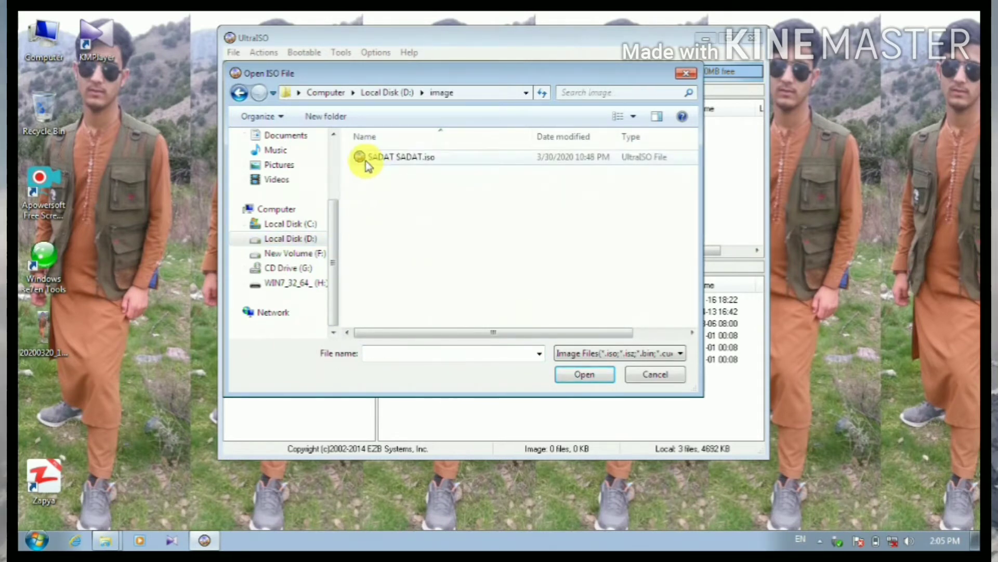
left_click(366, 158)
left_click(587, 373)
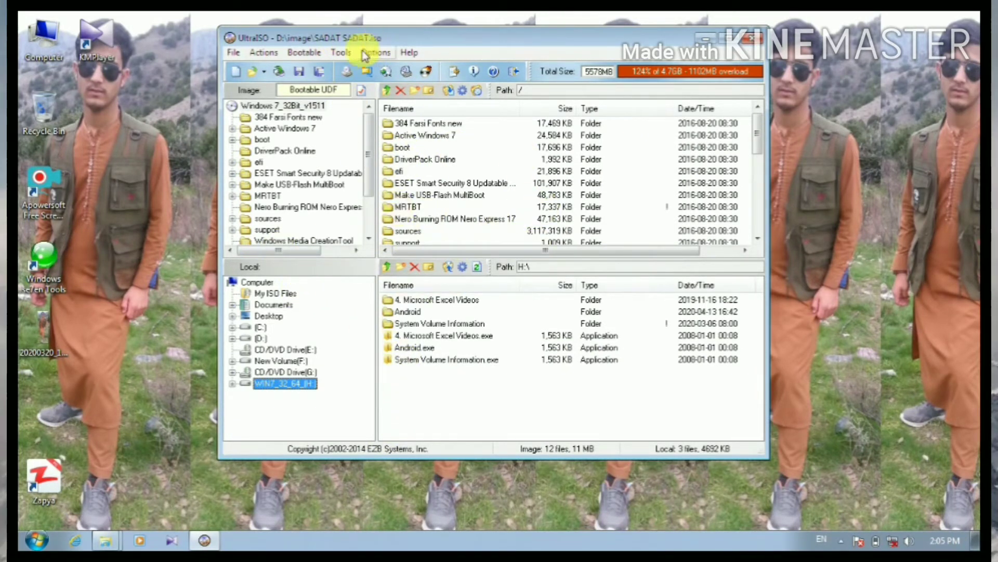
- Write the opened ISO image to the 16 GB Generic Flash Disk (H:) with the USB-HDD+ method, accepting the loss of its data
left_click(302, 53)
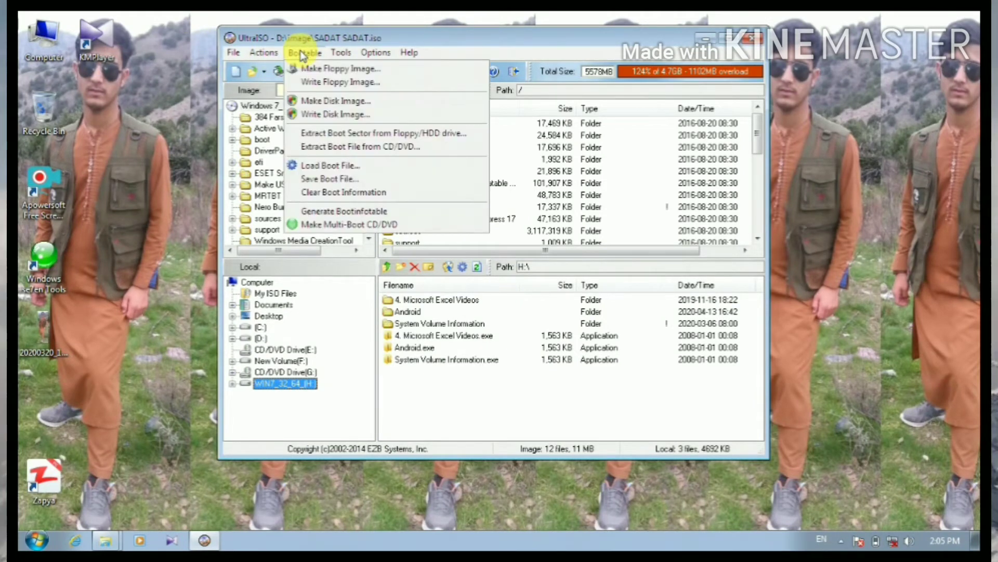
left_click(313, 117)
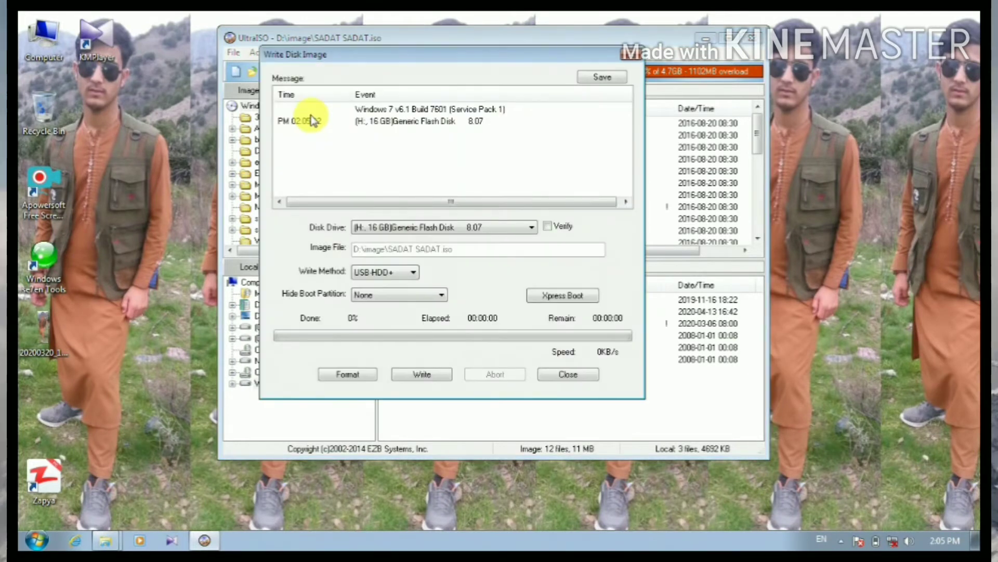
left_click_drag(437, 62, 426, 57)
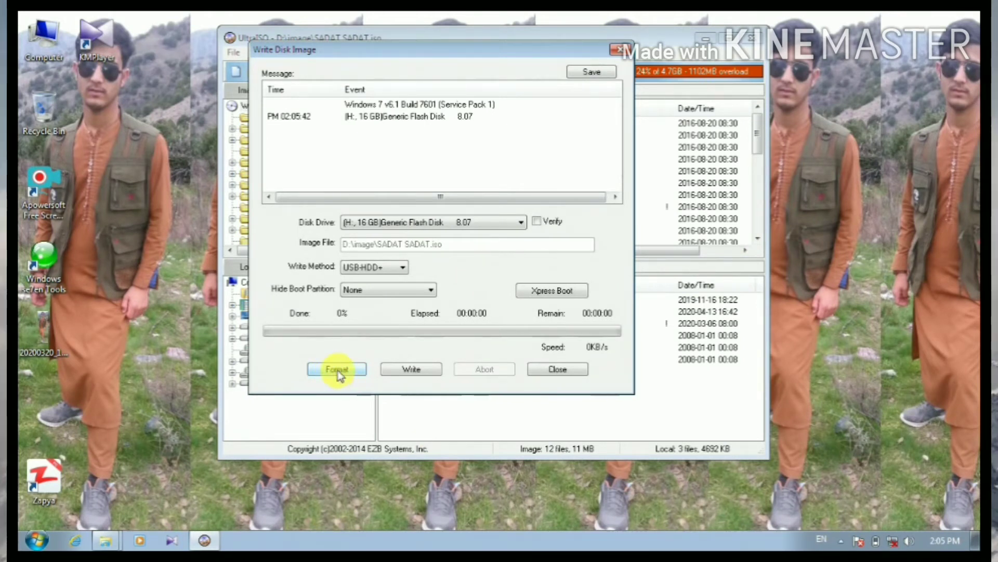
left_click(413, 369)
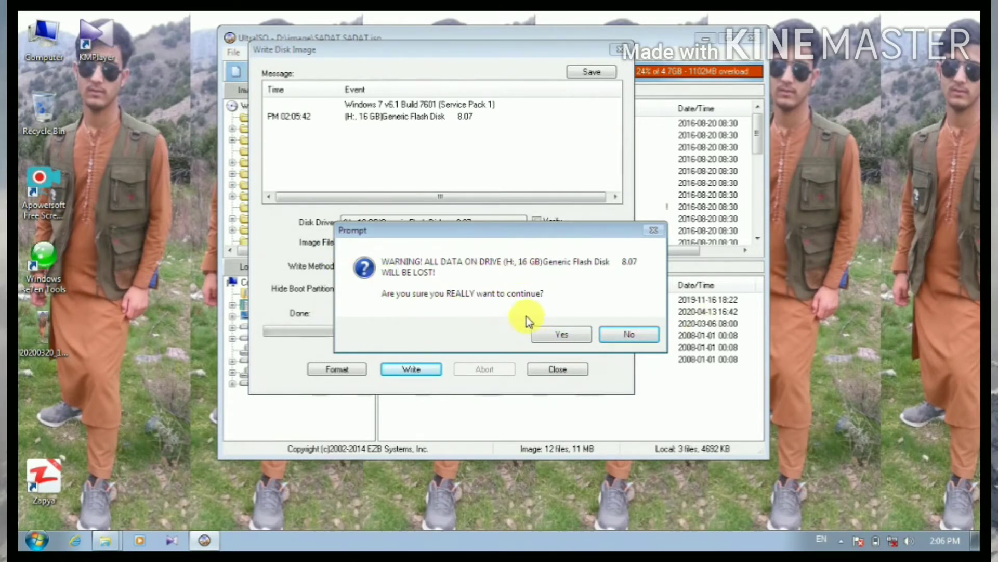
left_click(562, 335)
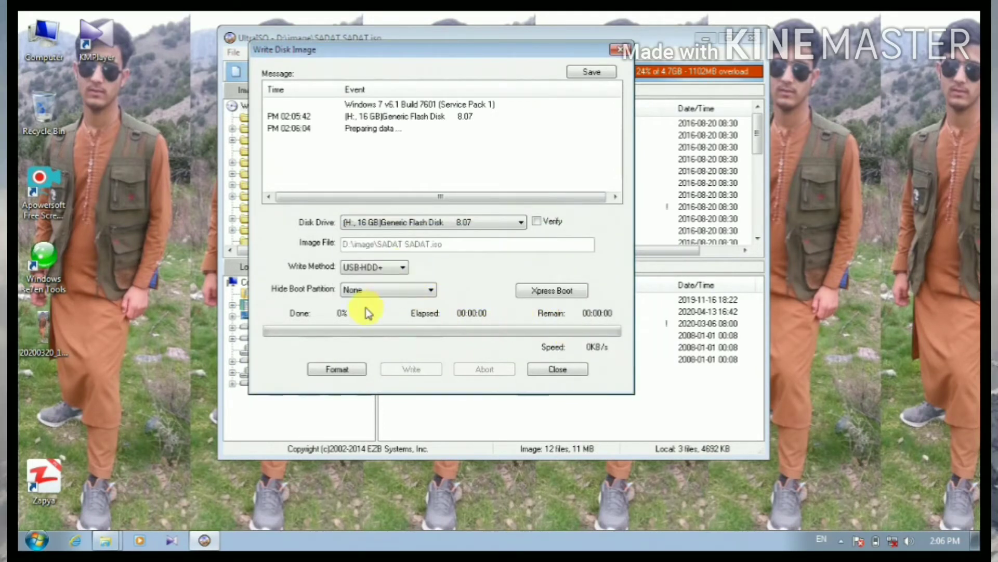
left_click_drag(419, 45, 426, 64)
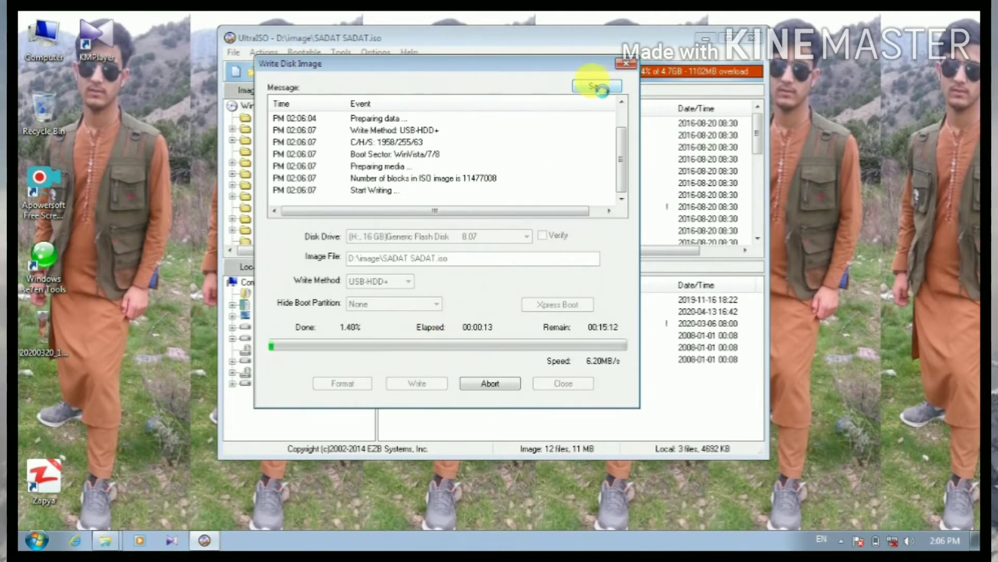
left_click_drag(563, 62, 971, 191)
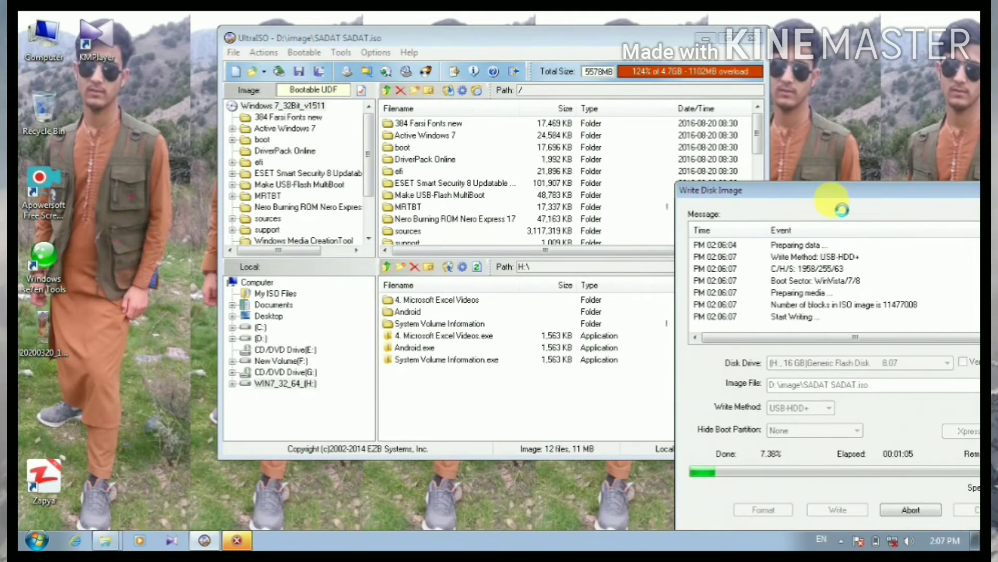
left_click_drag(820, 193, 475, 56)
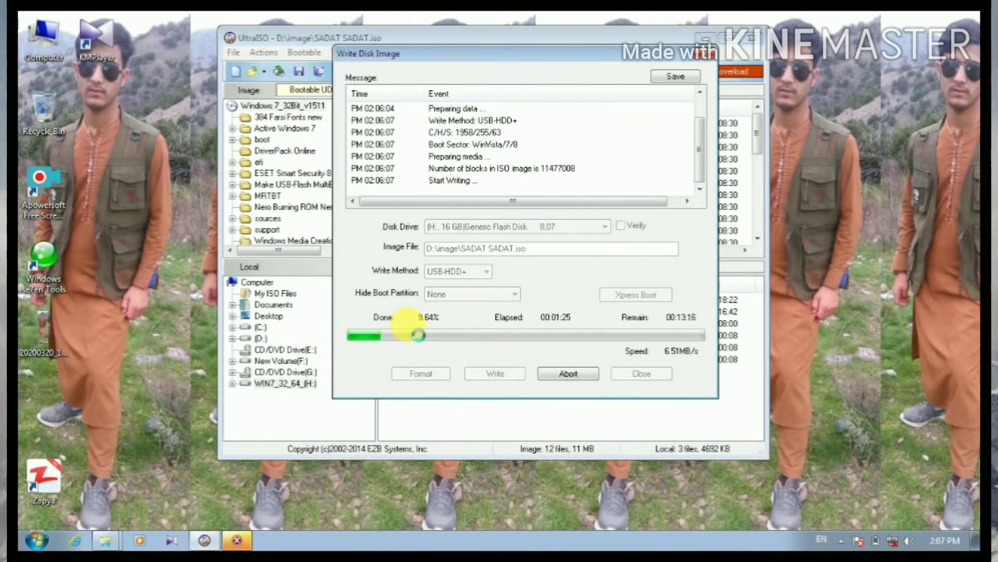
left_click(370, 456)
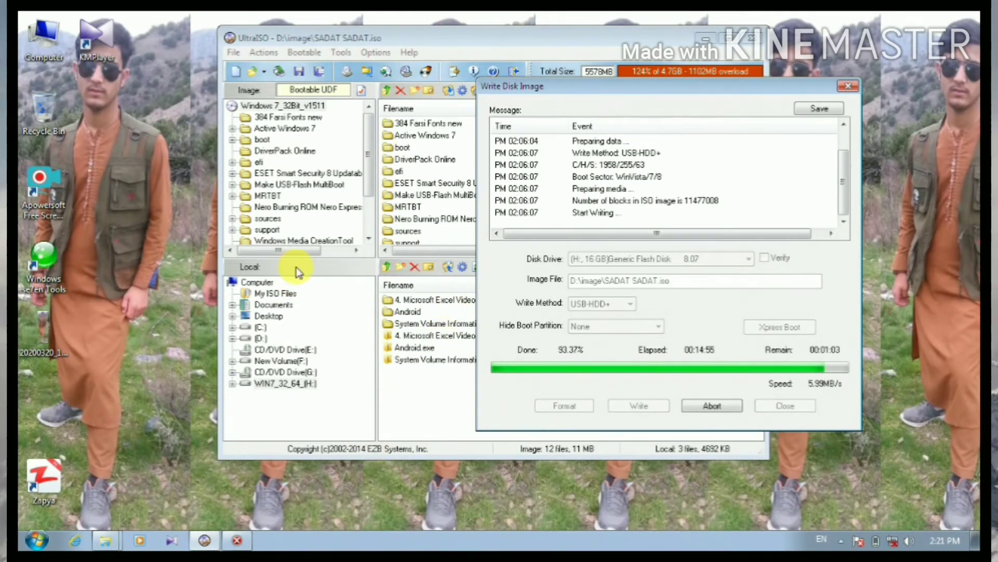
left_click(975, 541)
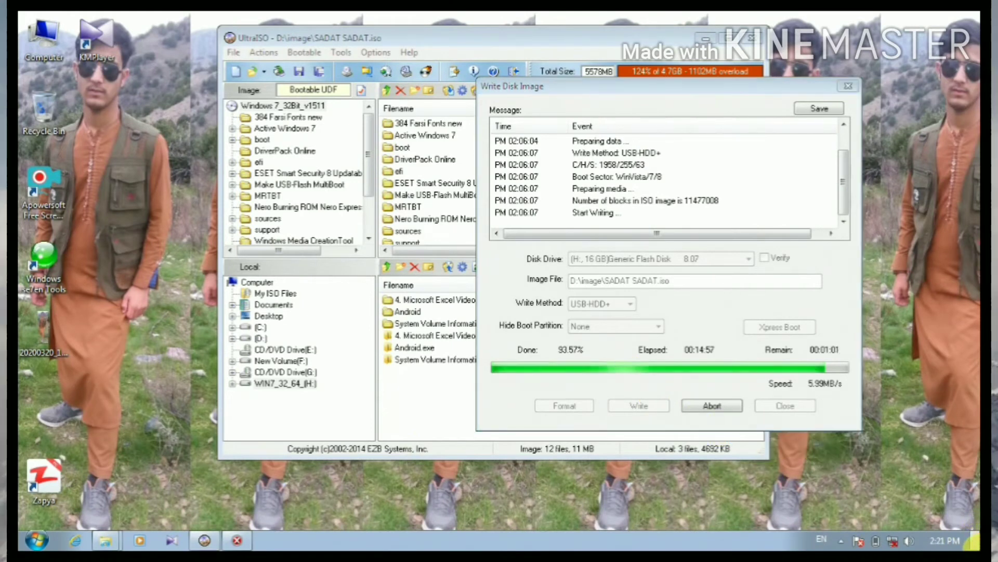
right_click(561, 213)
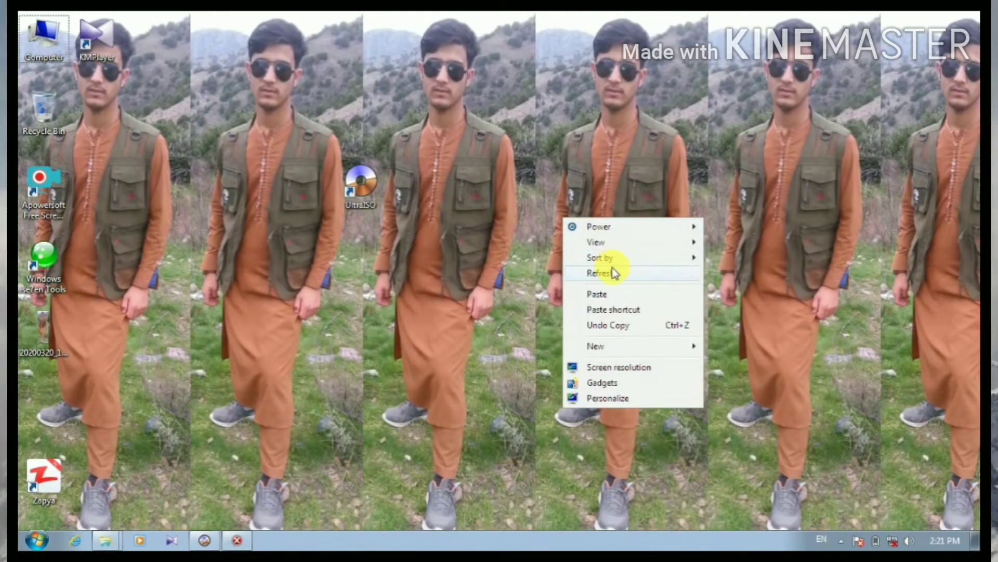
left_click(611, 267)
right_click(644, 323)
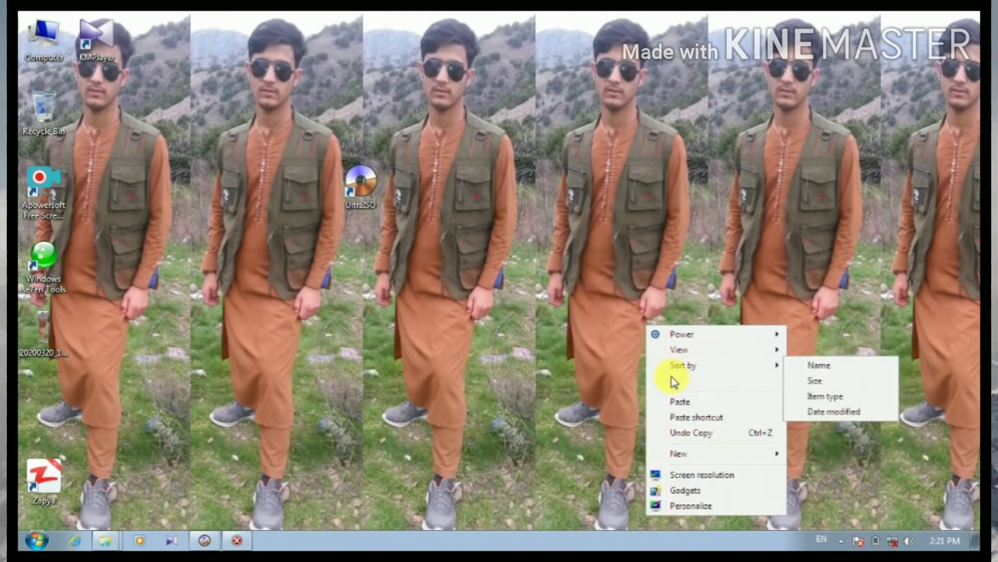
left_click(672, 380)
right_click(711, 290)
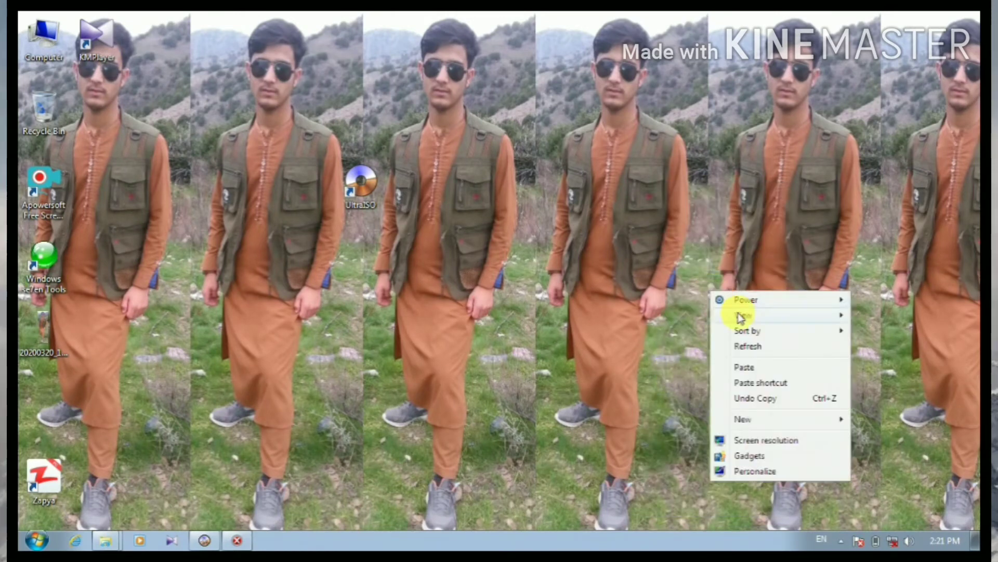
left_click(752, 344)
right_click(749, 340)
left_click(779, 206)
right_click(778, 207)
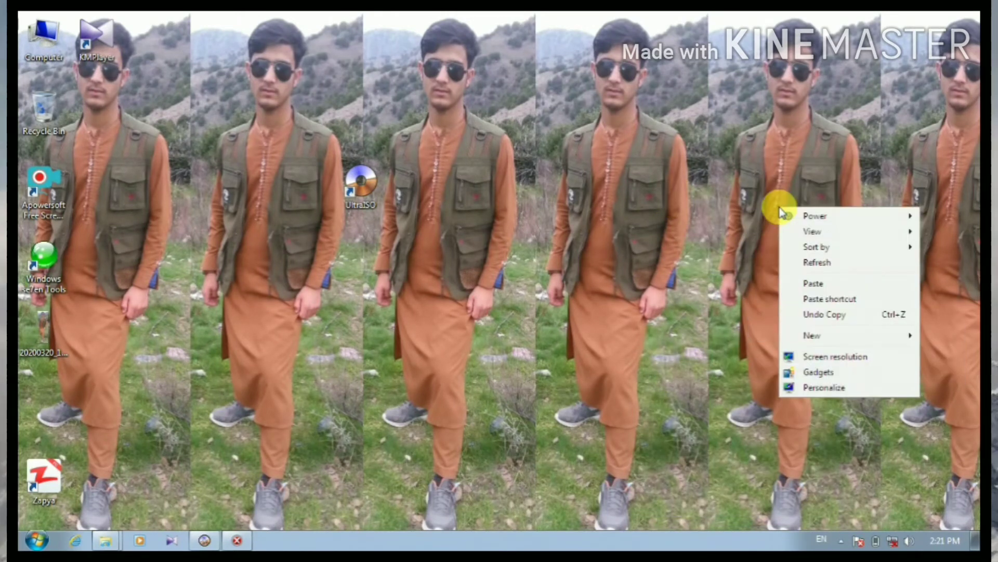
left_click(811, 264)
right_click(810, 264)
left_click(830, 312)
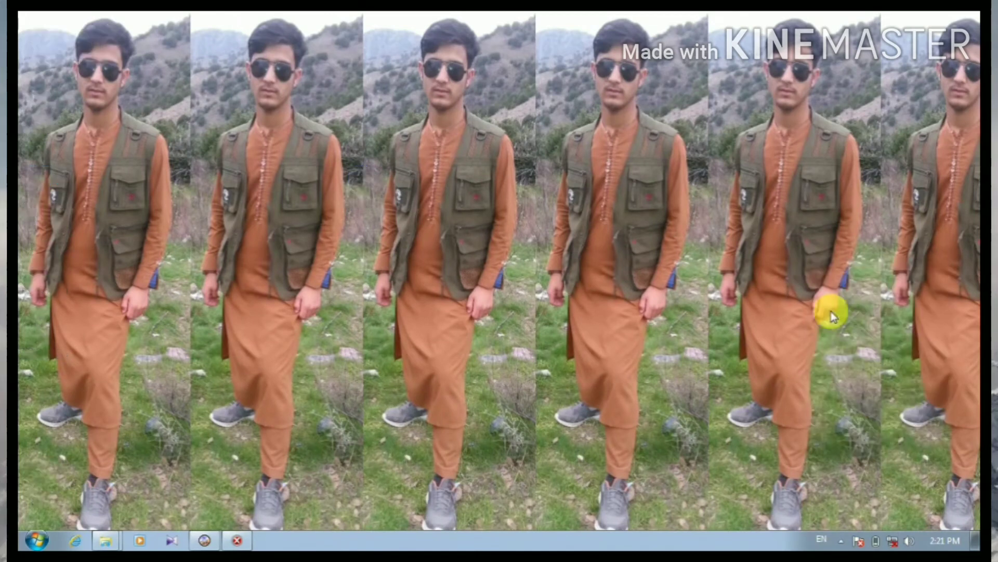
left_click(205, 541)
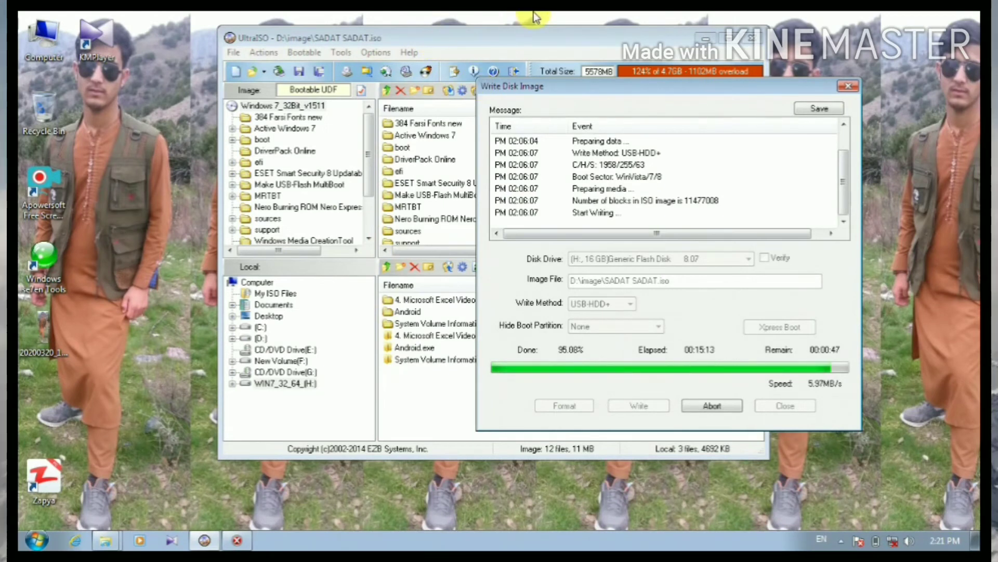
left_click(954, 439)
left_click(975, 541)
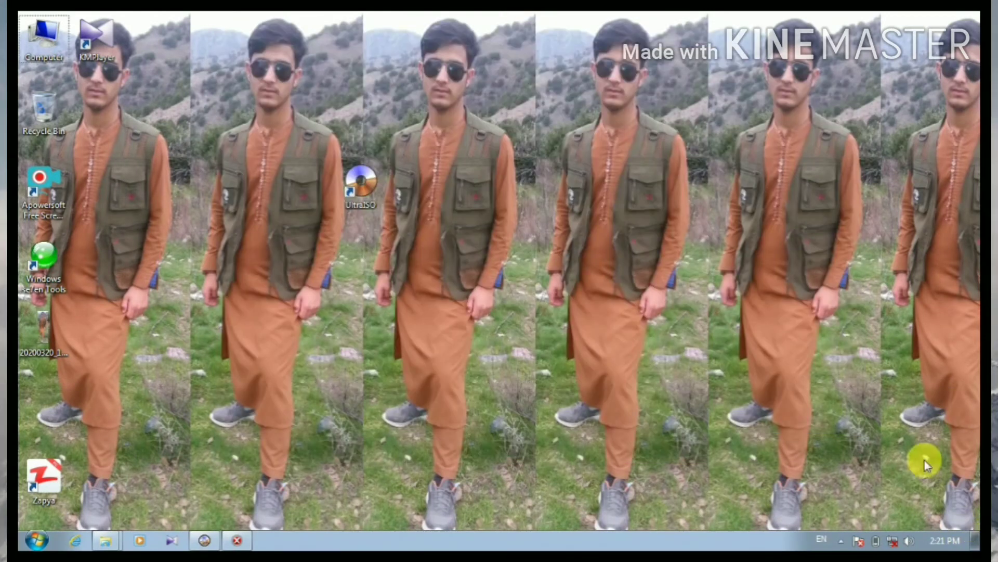
left_click(362, 203)
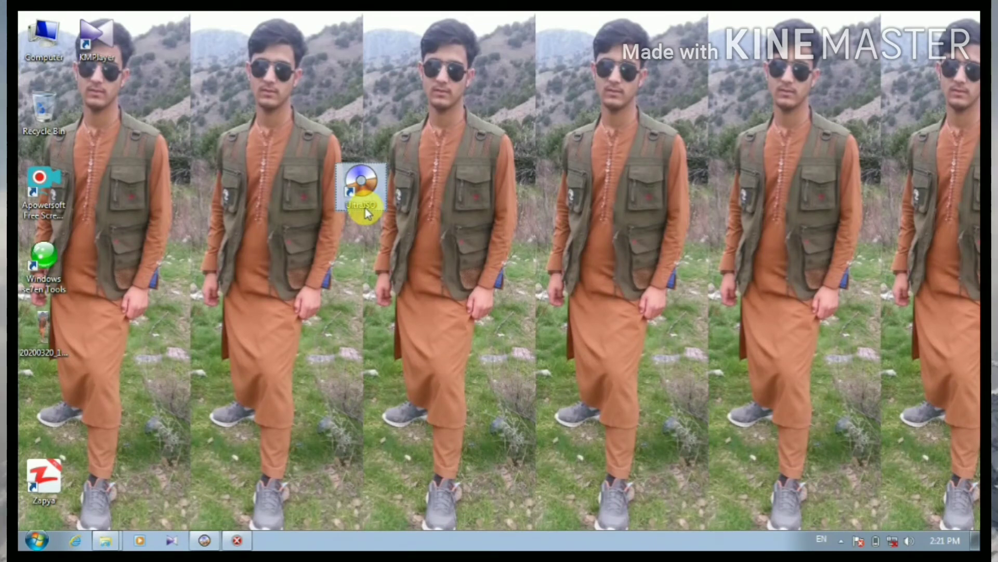
- Return to the finished Write Disk Image dialog, close it together with UltraISO, and dismiss the missing-file error
left_click(205, 541)
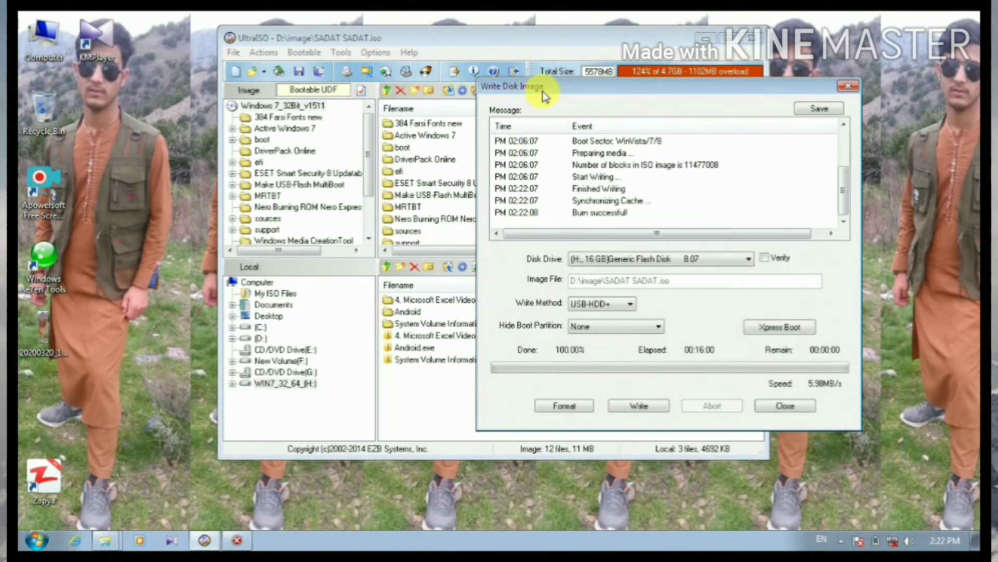
mouse_move(542, 92)
left_mouse_down()
mouse_move(473, 100)
mouse_move(375, 57)
left_mouse_up()
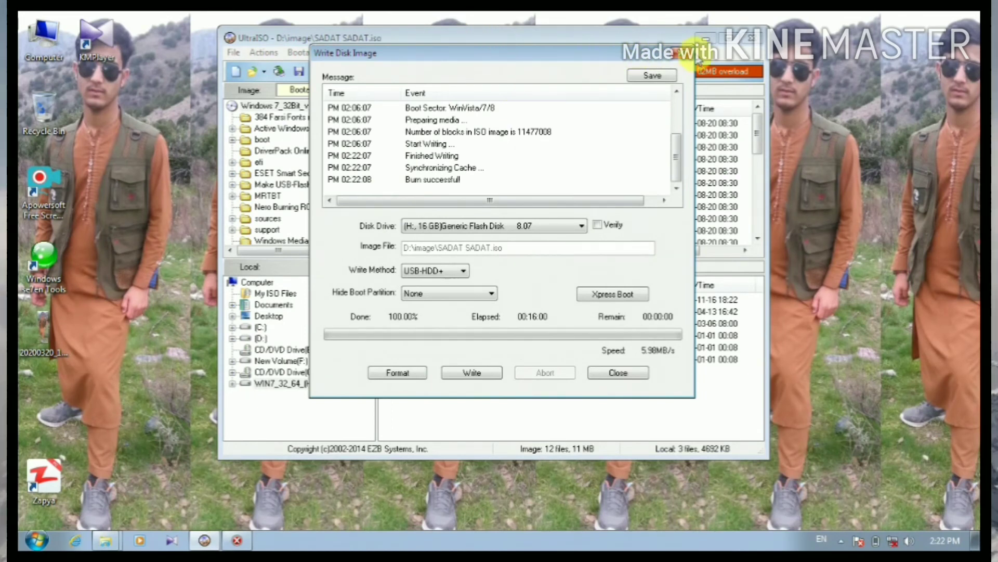
left_click(685, 51)
left_click(750, 37)
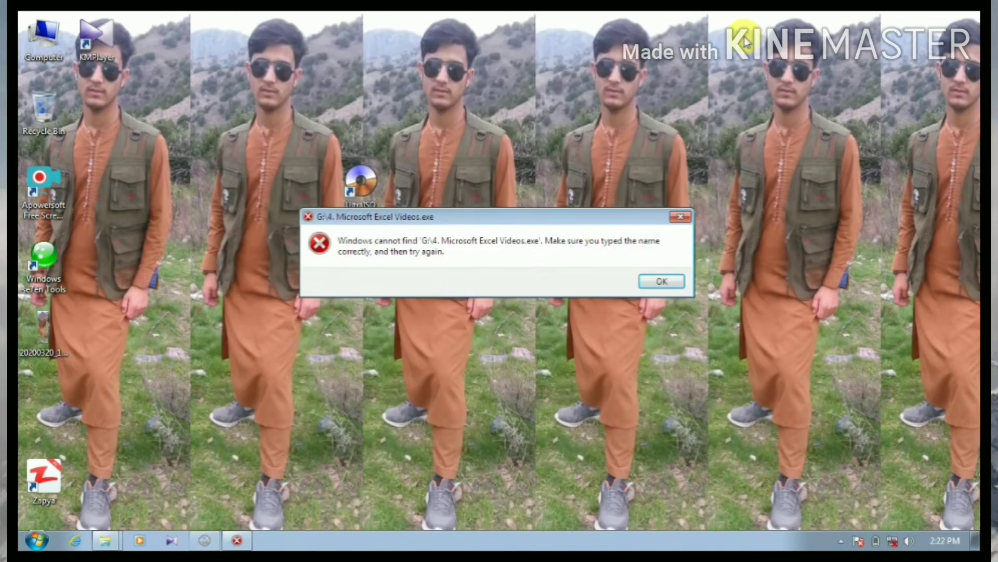
left_click(681, 215)
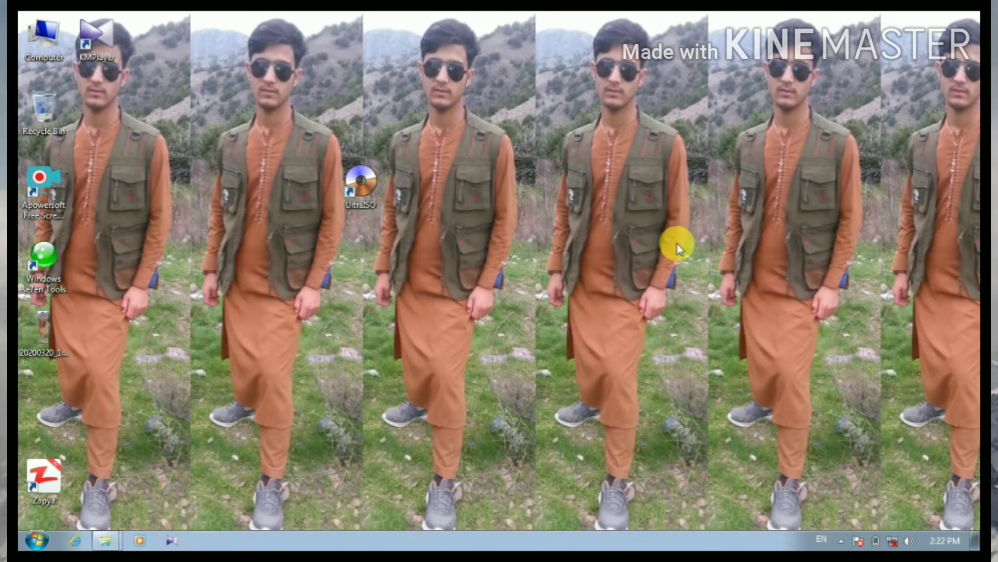
- Check the flash drive (H:) in the Computer window and relaunch UltraISO
key("super+e")
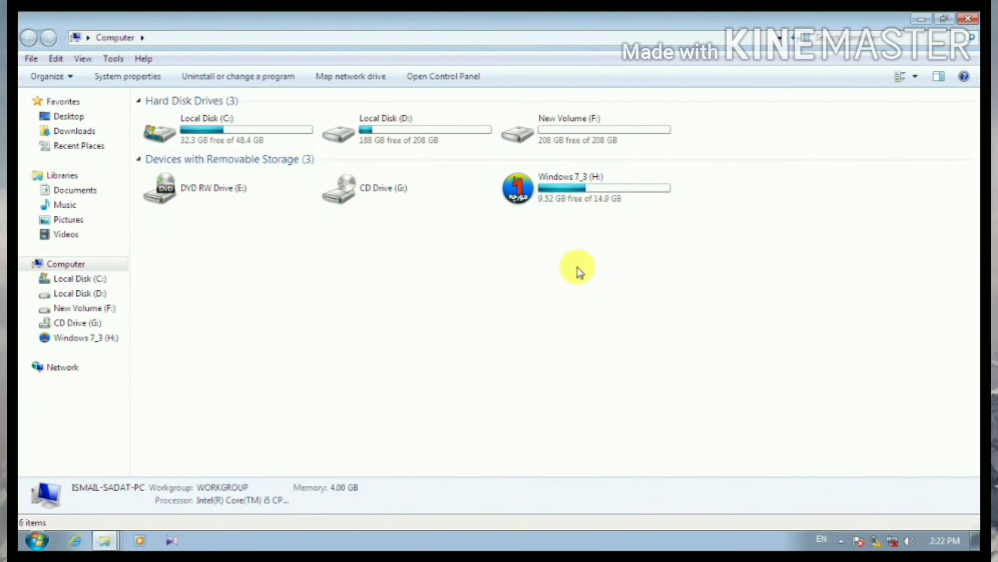
left_click(966, 19)
double_click(367, 188)
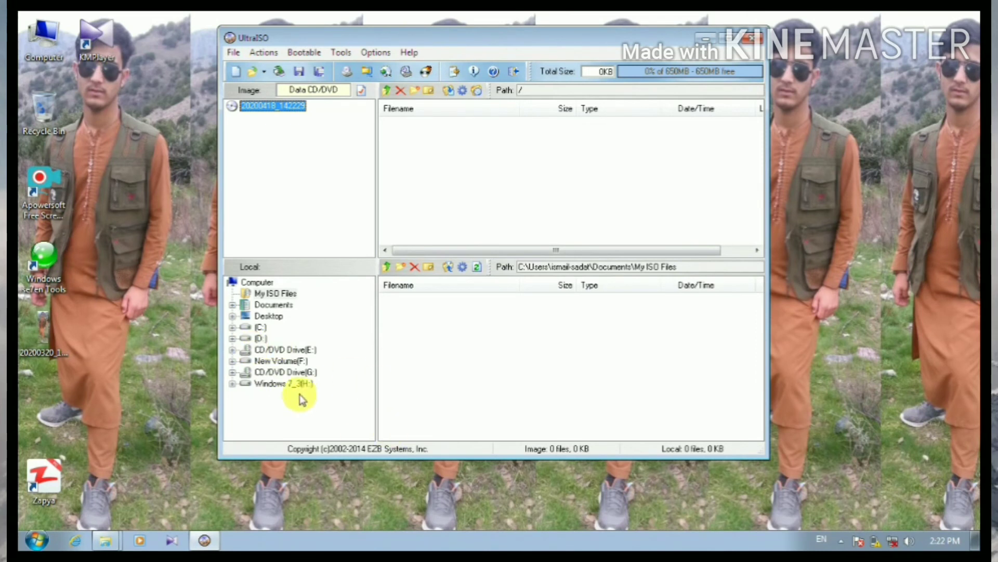
- Try to make a Standard ISO image from CD/DVD drive E: with the output file D:\image\mycd.iso
left_click(340, 52)
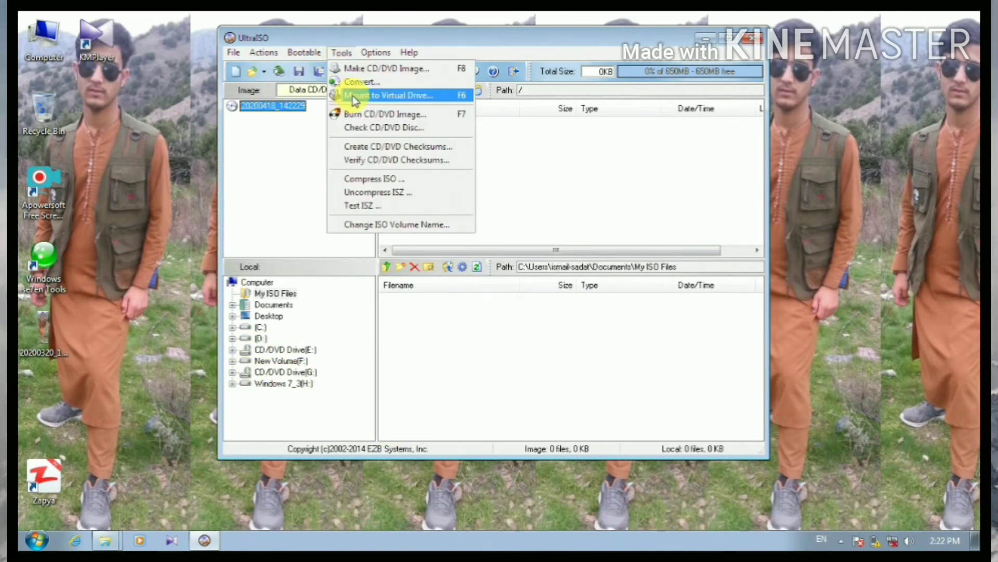
left_click(362, 70)
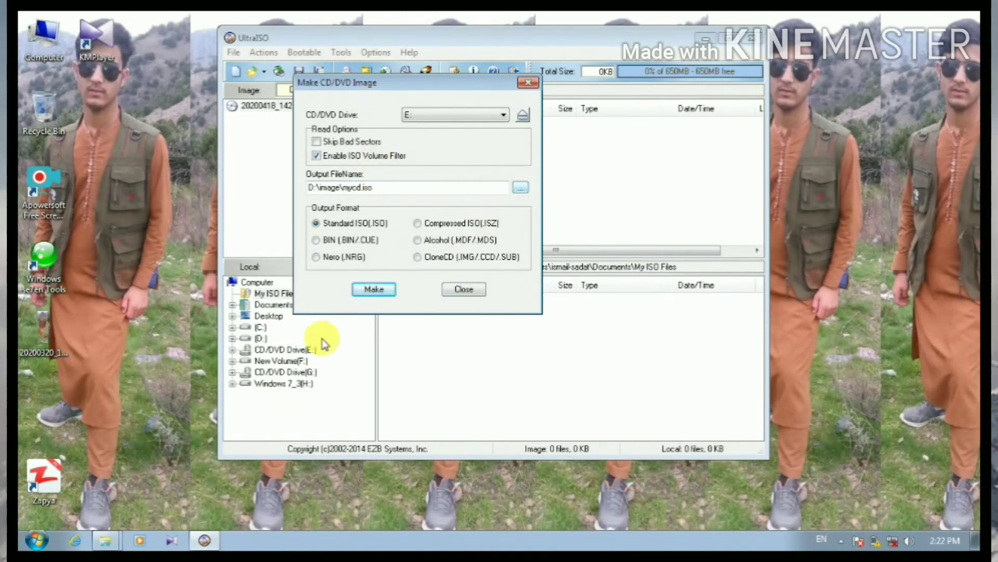
left_click(388, 295)
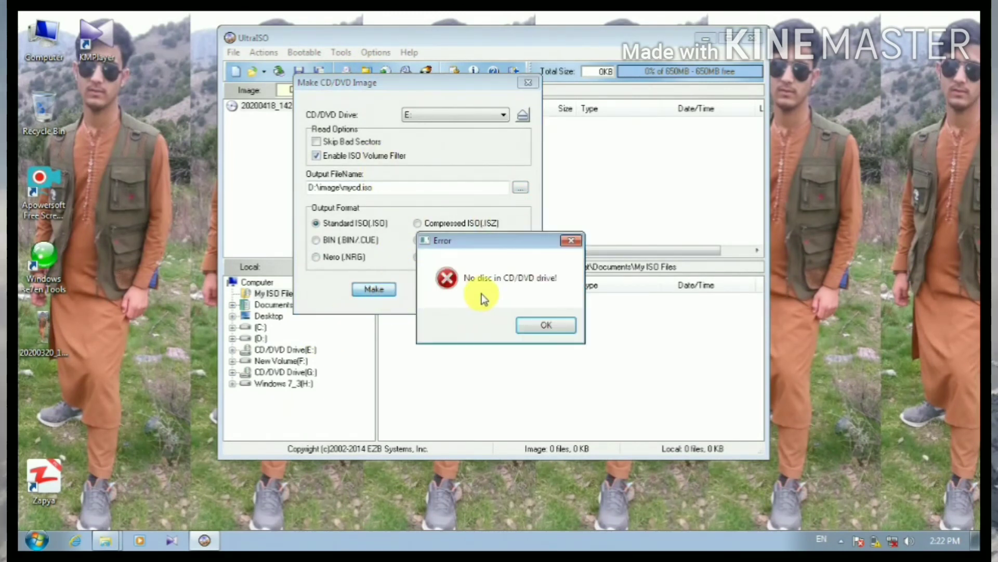
left_click(535, 326)
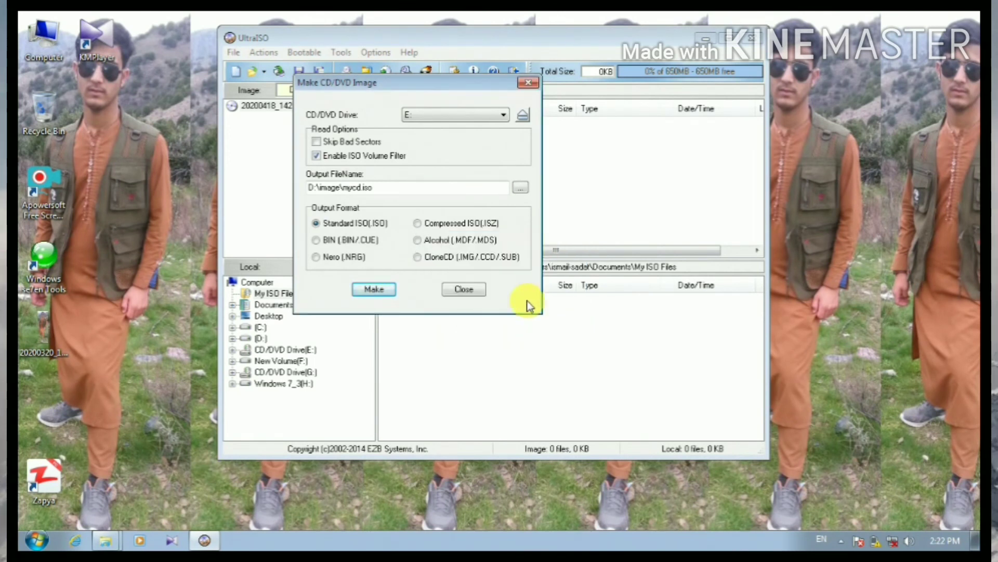
left_click(529, 83)
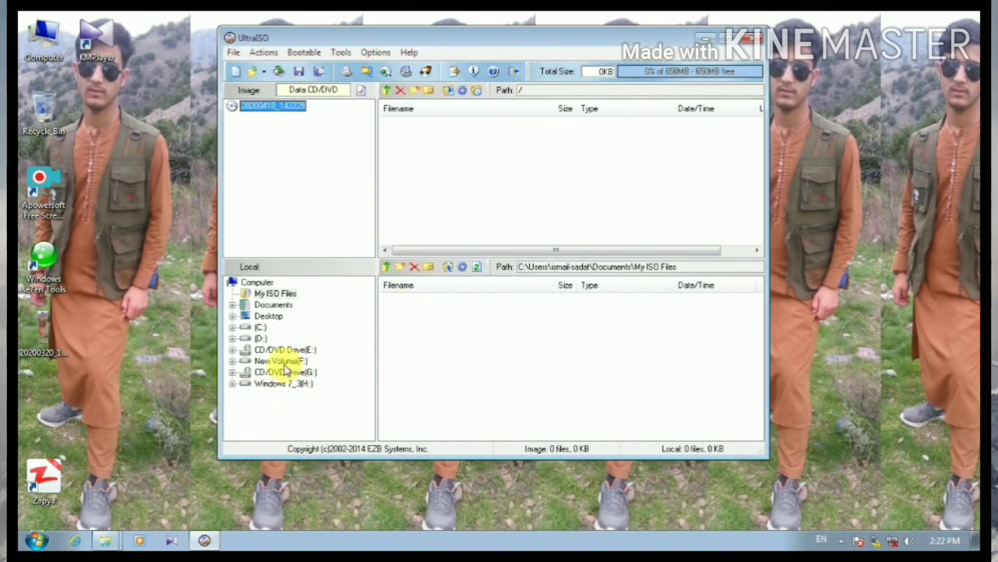
left_click(253, 71)
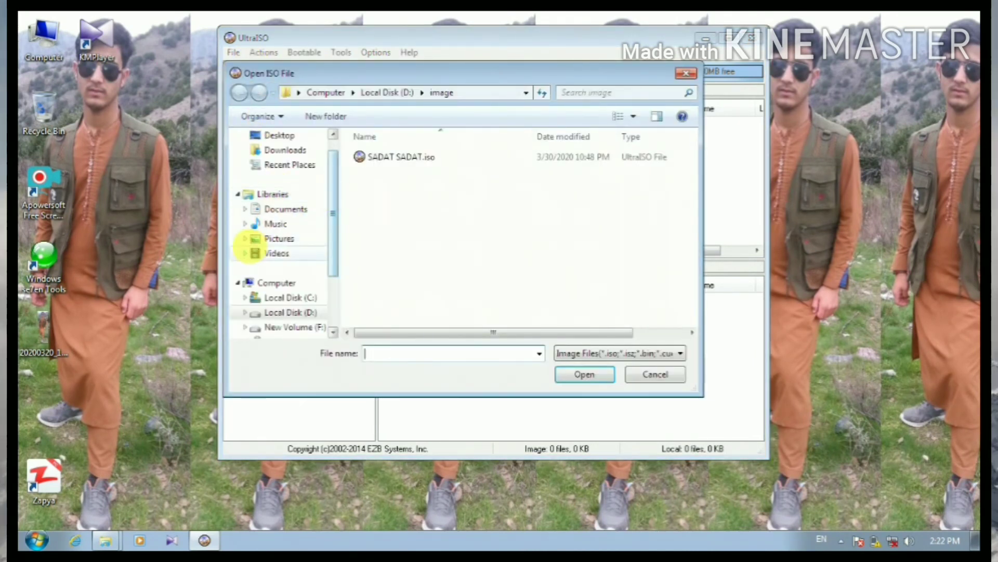
left_click(286, 313)
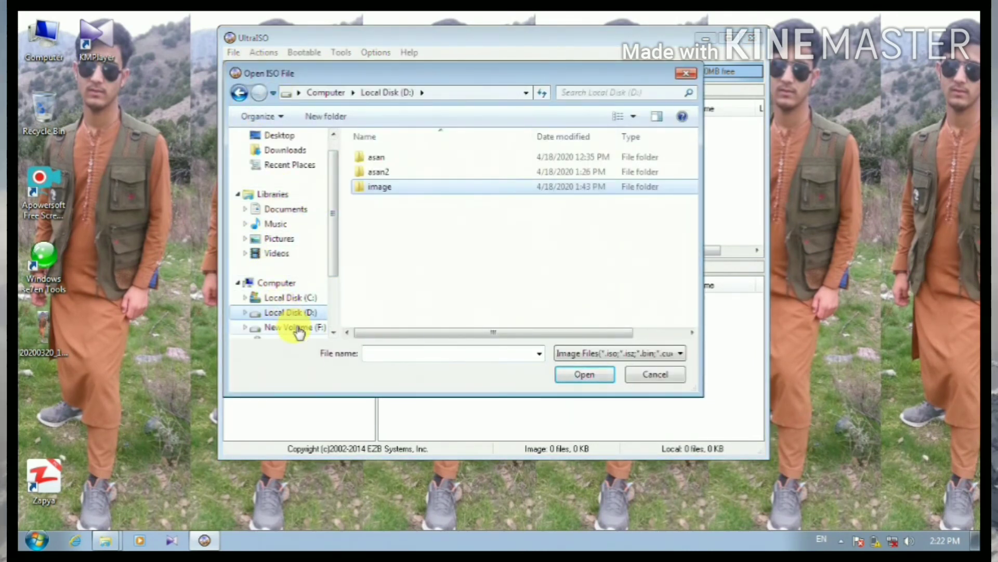
left_click(295, 327)
scroll(328, 200, "up", 1)
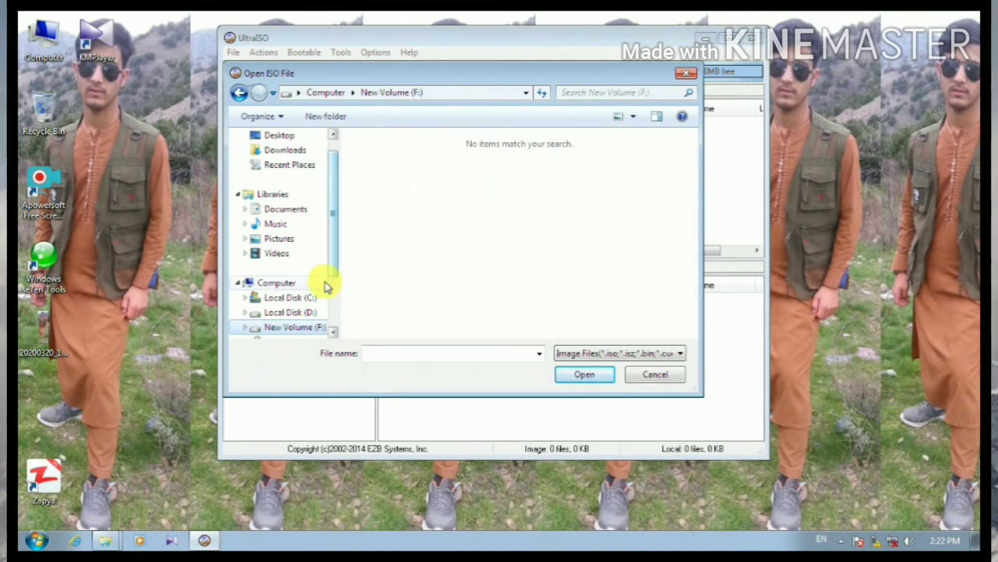
left_click(312, 312)
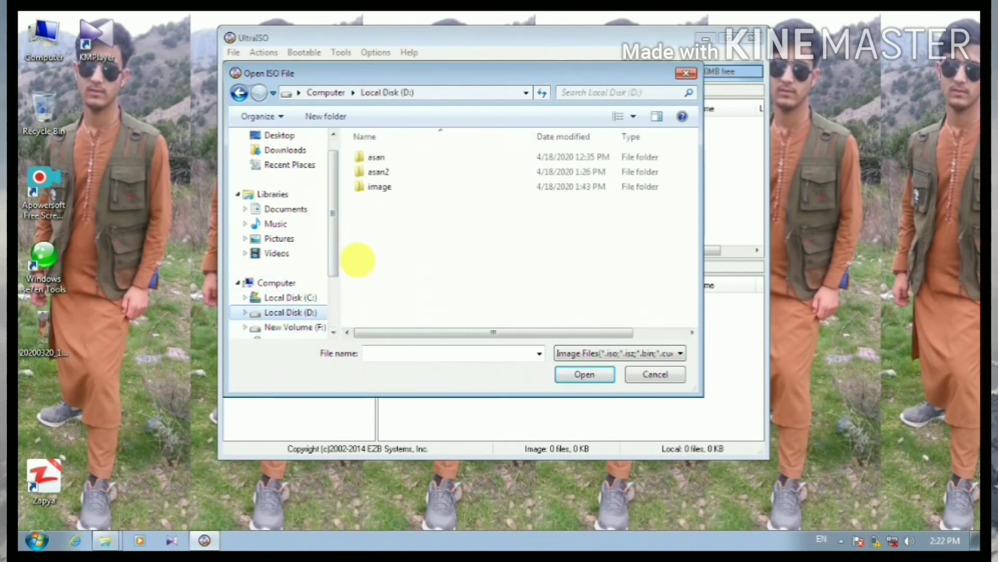
left_click(570, 376)
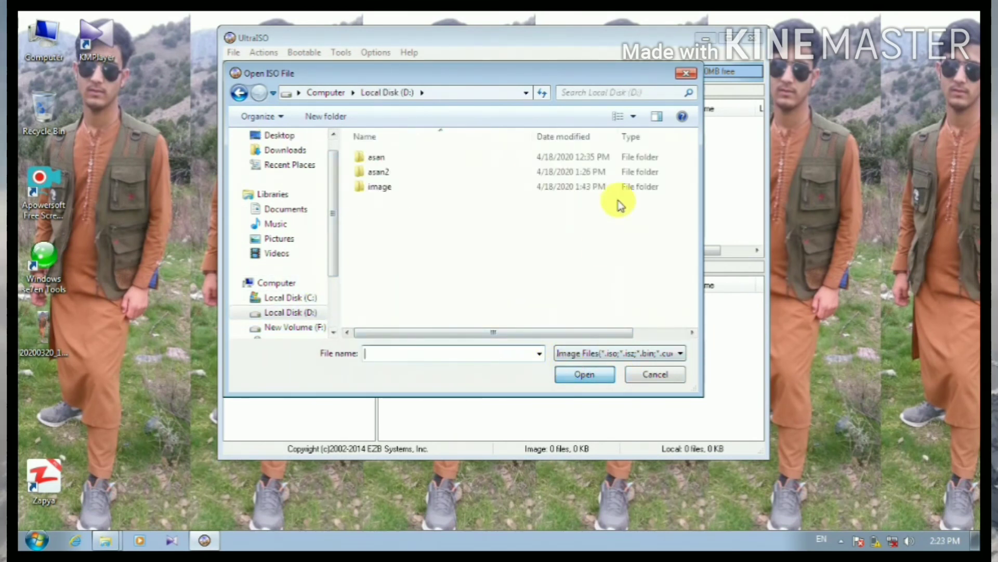
left_click(687, 74)
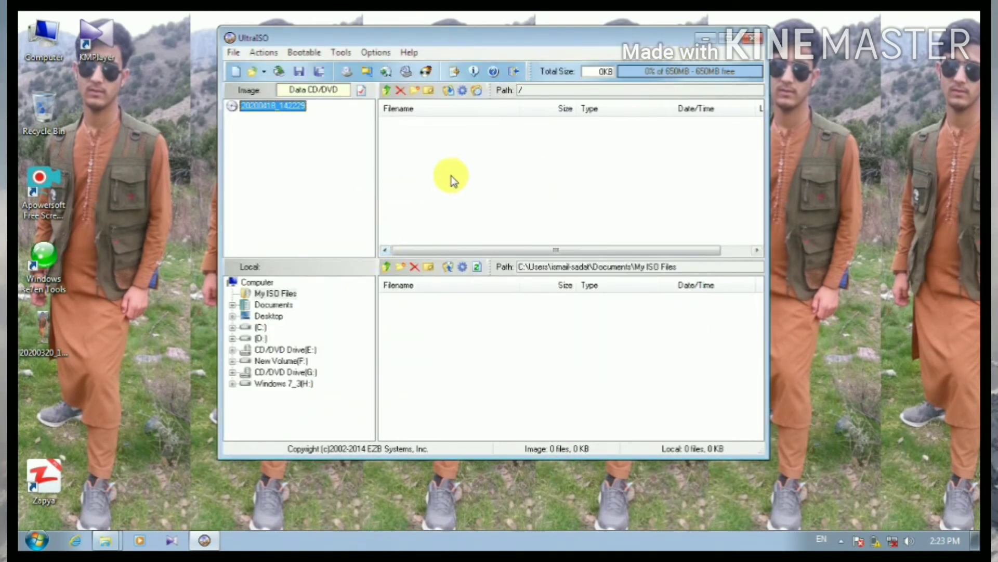
- Write the current empty image to the 16 GB flash disk (H:) with the USB-HDD+ method and leave the Write Disk Image dialog
left_click(303, 53)
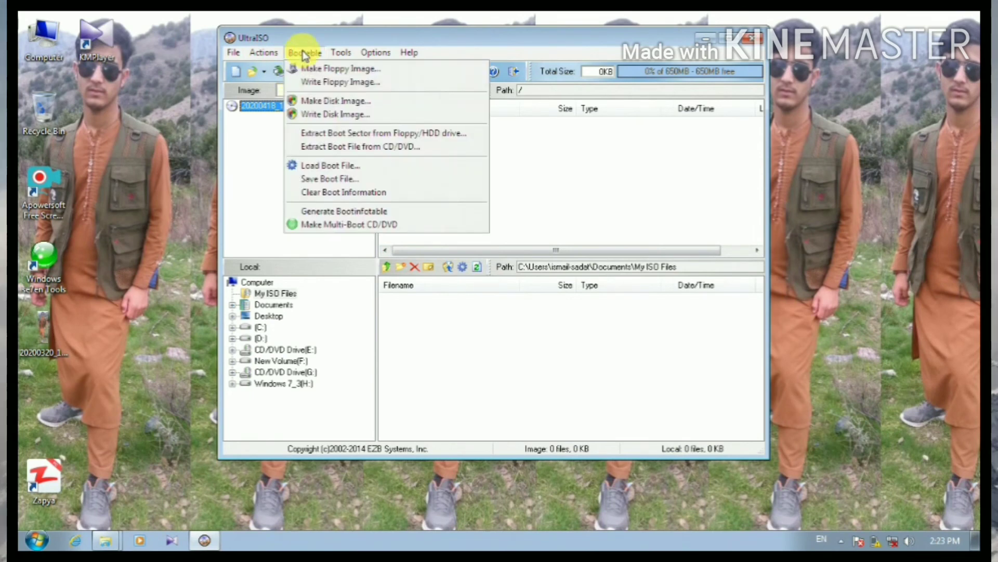
left_click(358, 116)
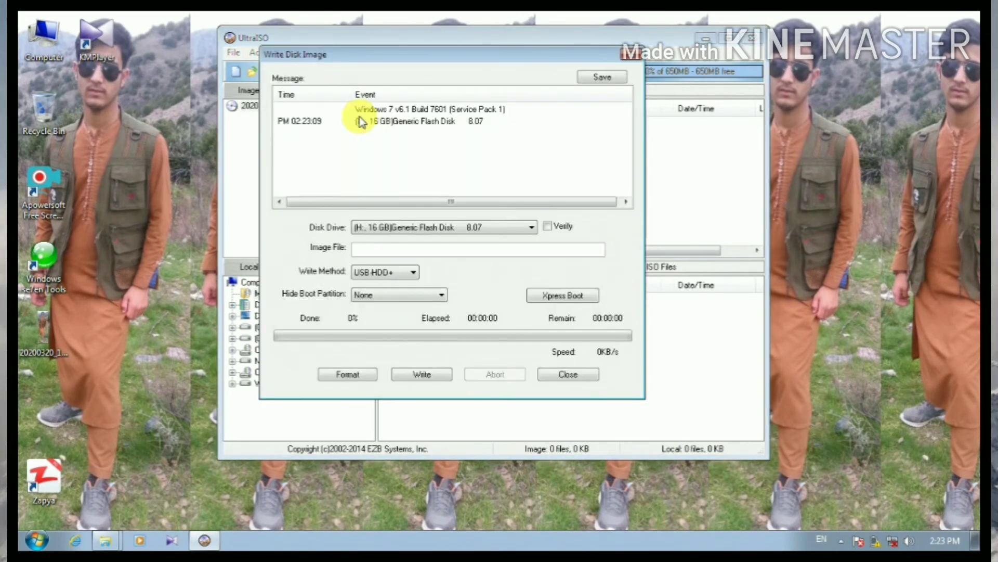
left_click(420, 376)
left_click(561, 335)
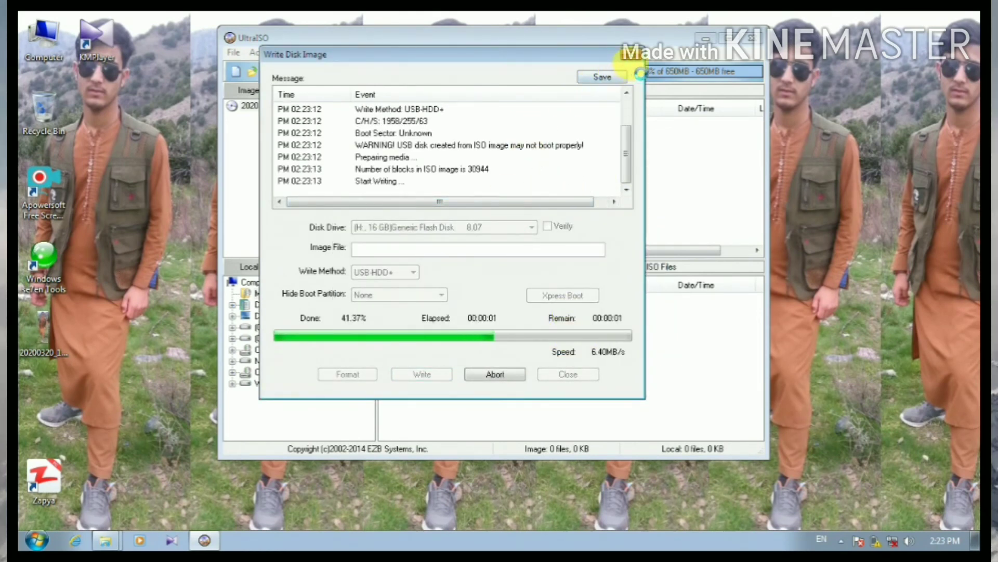
left_click(633, 58)
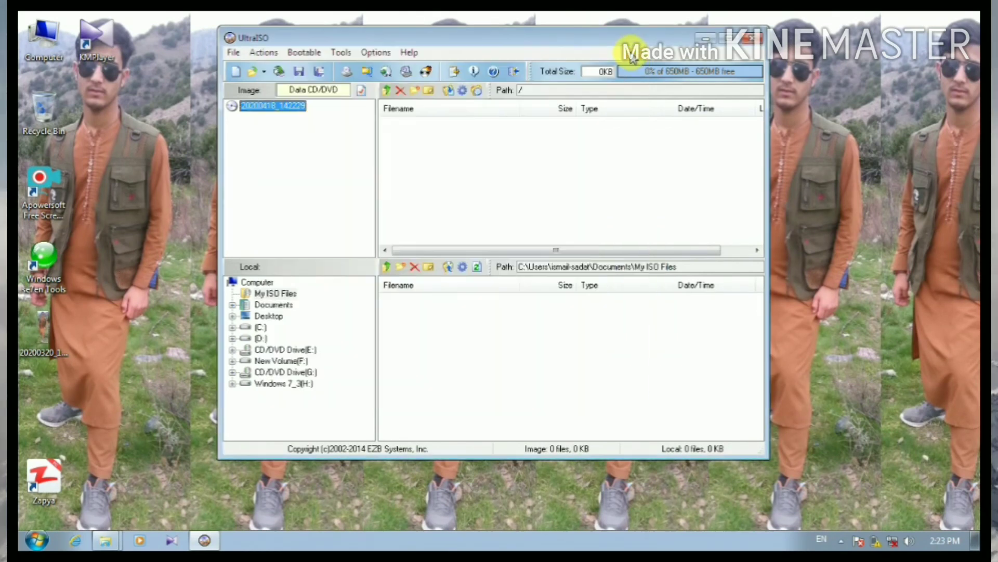